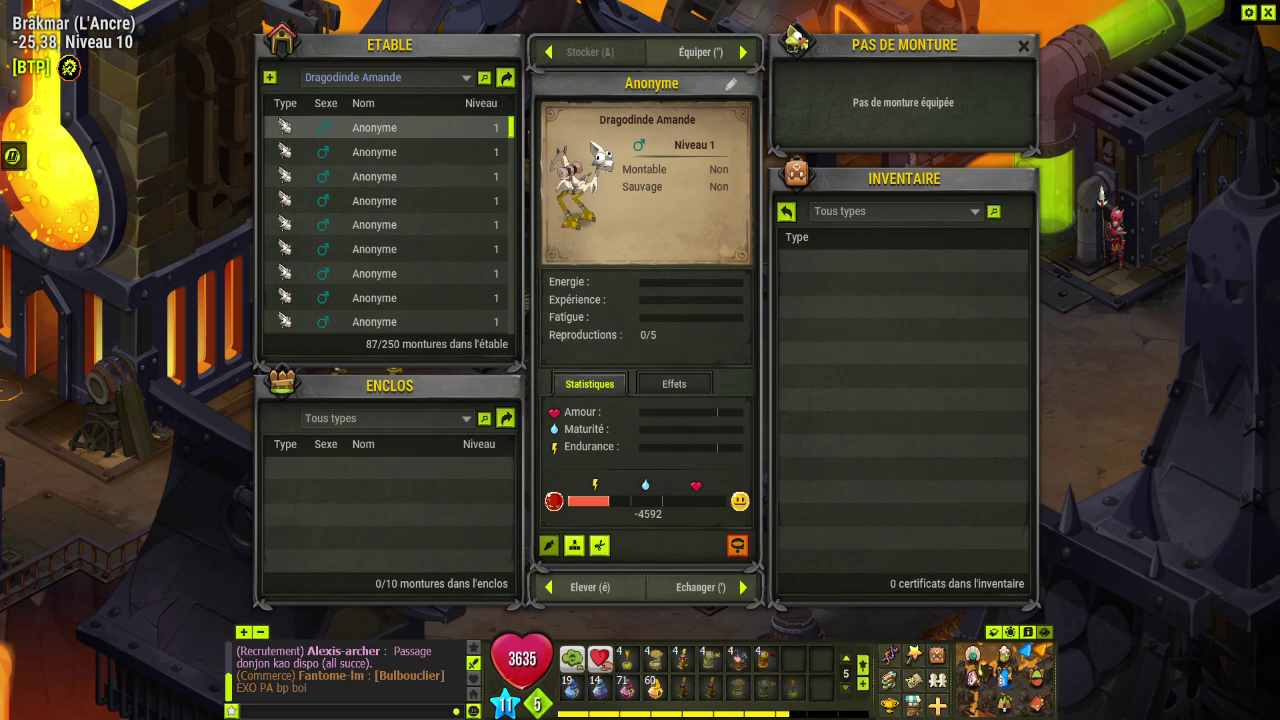
# Filter the stable's mounts by Dragodinde Rousse and look through the remaining filter options.
pyautogui.click(385, 77)
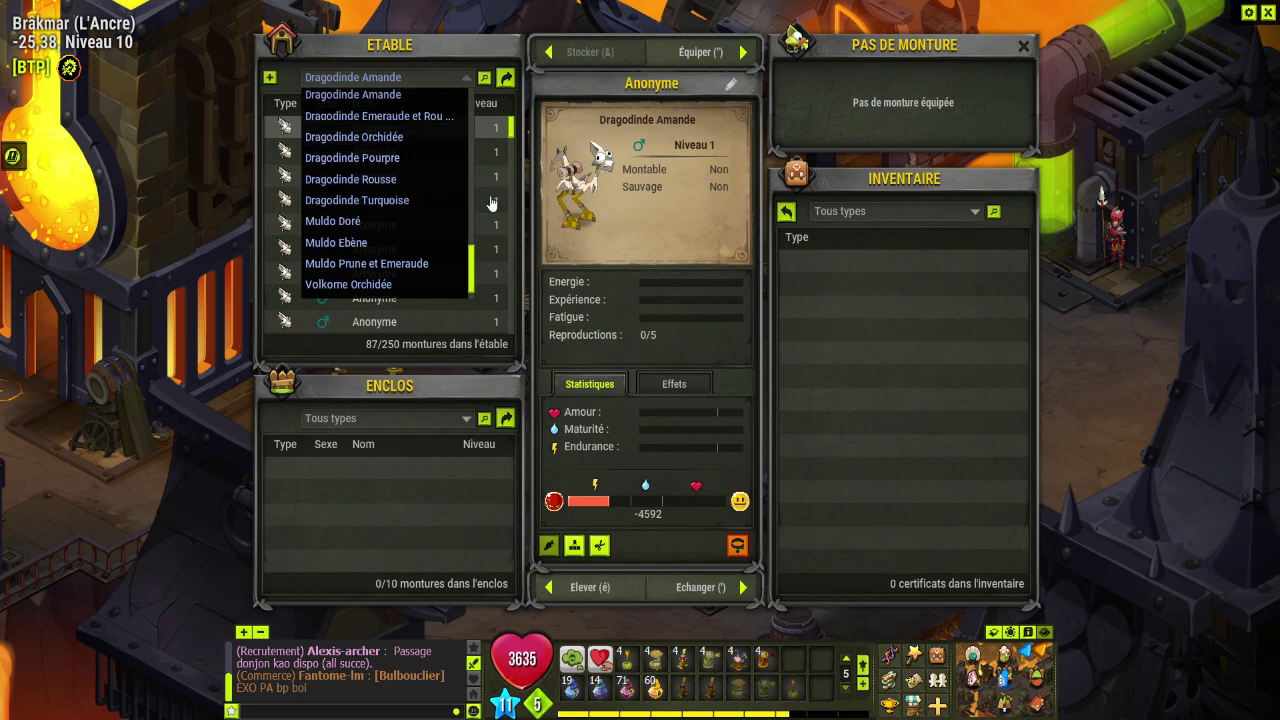
pyautogui.click(415, 181)
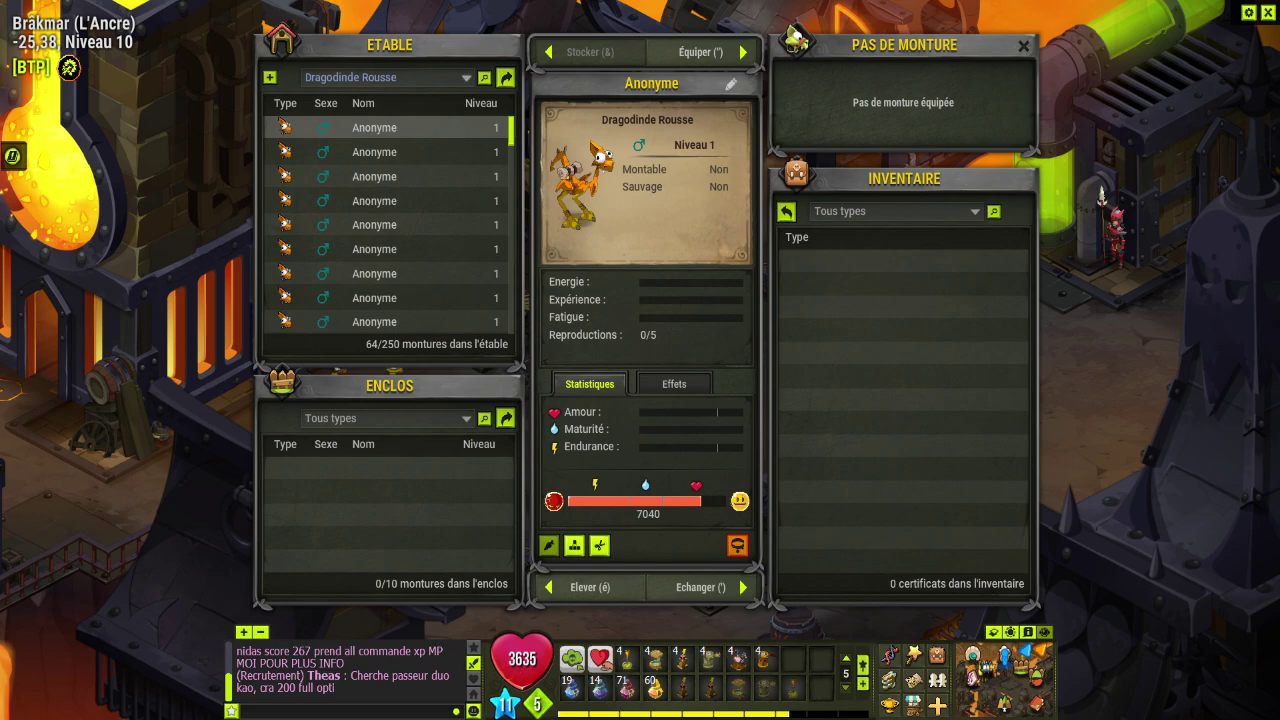
pyautogui.click(467, 78)
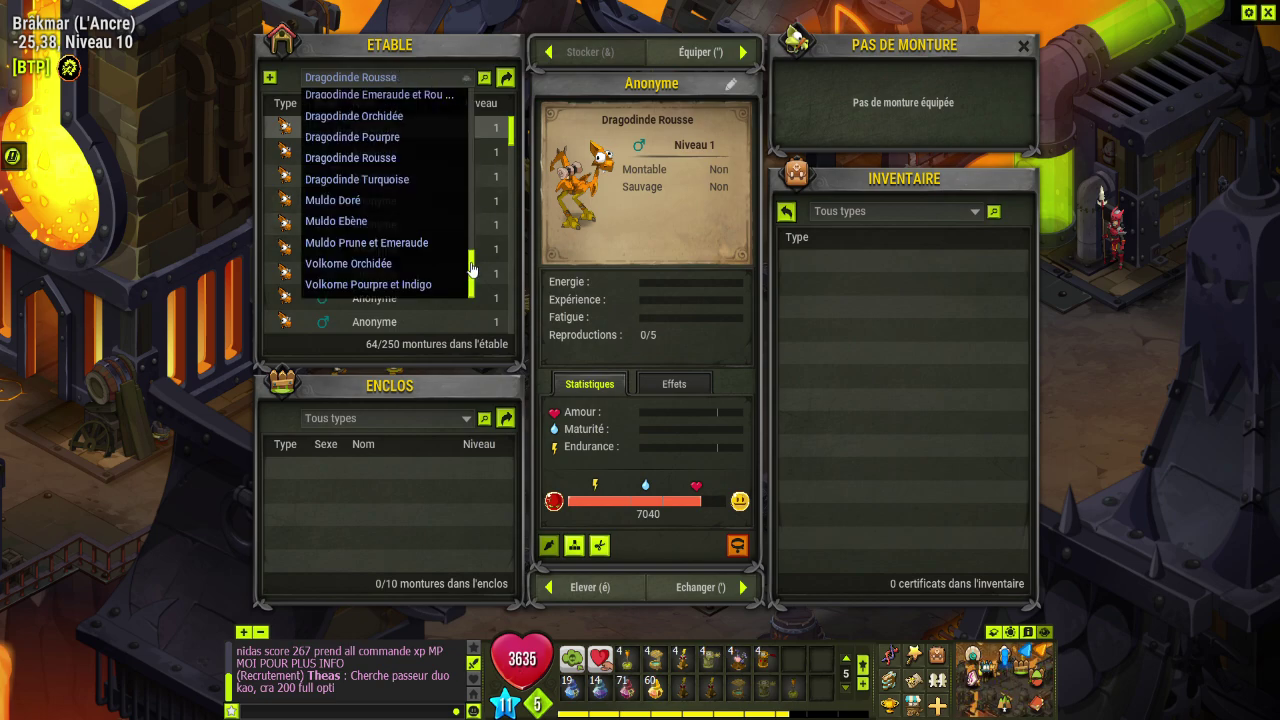
pyautogui.scroll(5, 472, 268)
pyautogui.scroll(-5, 472, 268)
pyautogui.scroll(5, 472, 268)
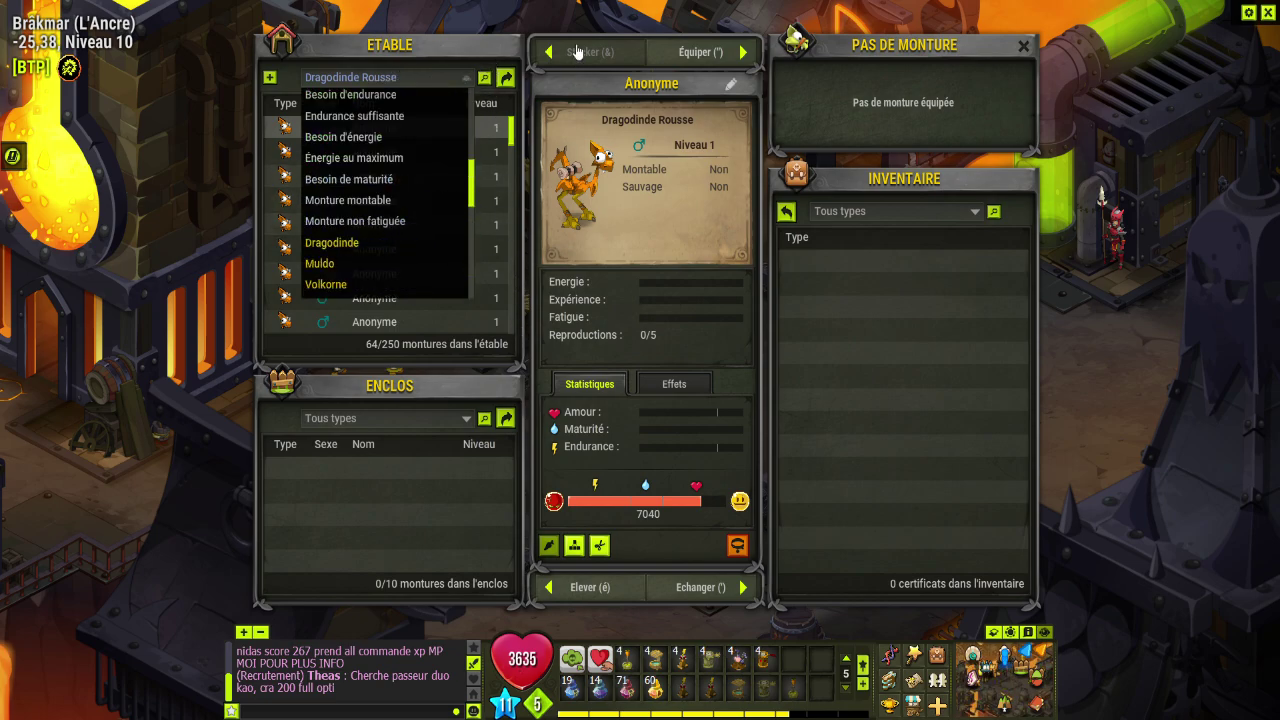
pyautogui.click(940, 426)
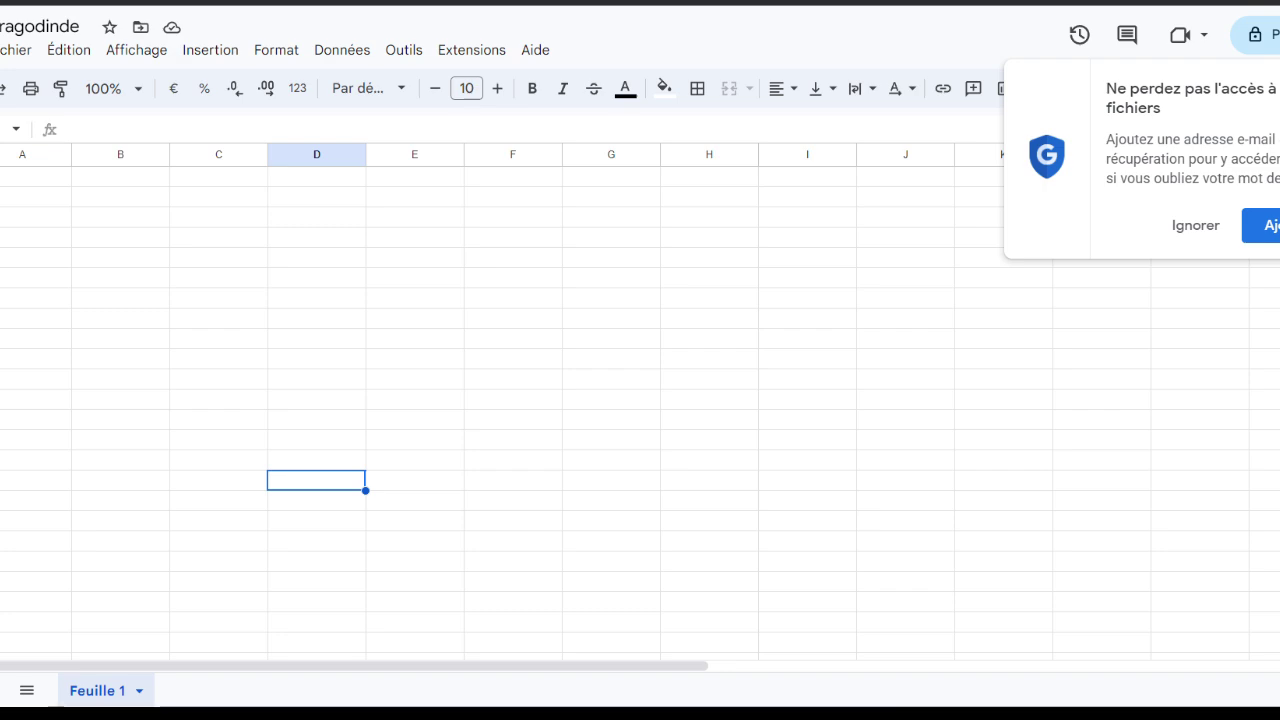
# In the Google Sheets dragodinde spreadsheet, enter the label rousses in A1 and the total =64 in B1.
pyautogui.click(14, 177)
pyautogui.write('rou')
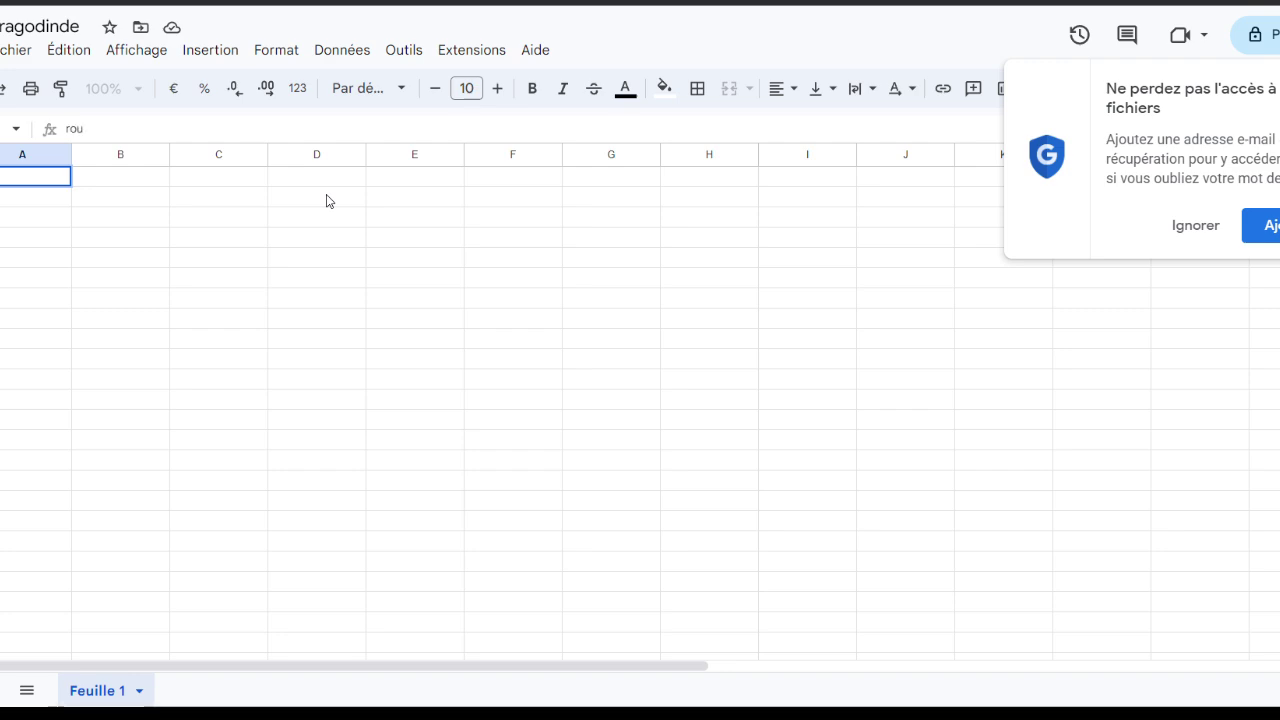
pyautogui.write('sses')
pyautogui.press('Tab')
pyautogui.press('Tab')
pyautogui.click(120, 177)
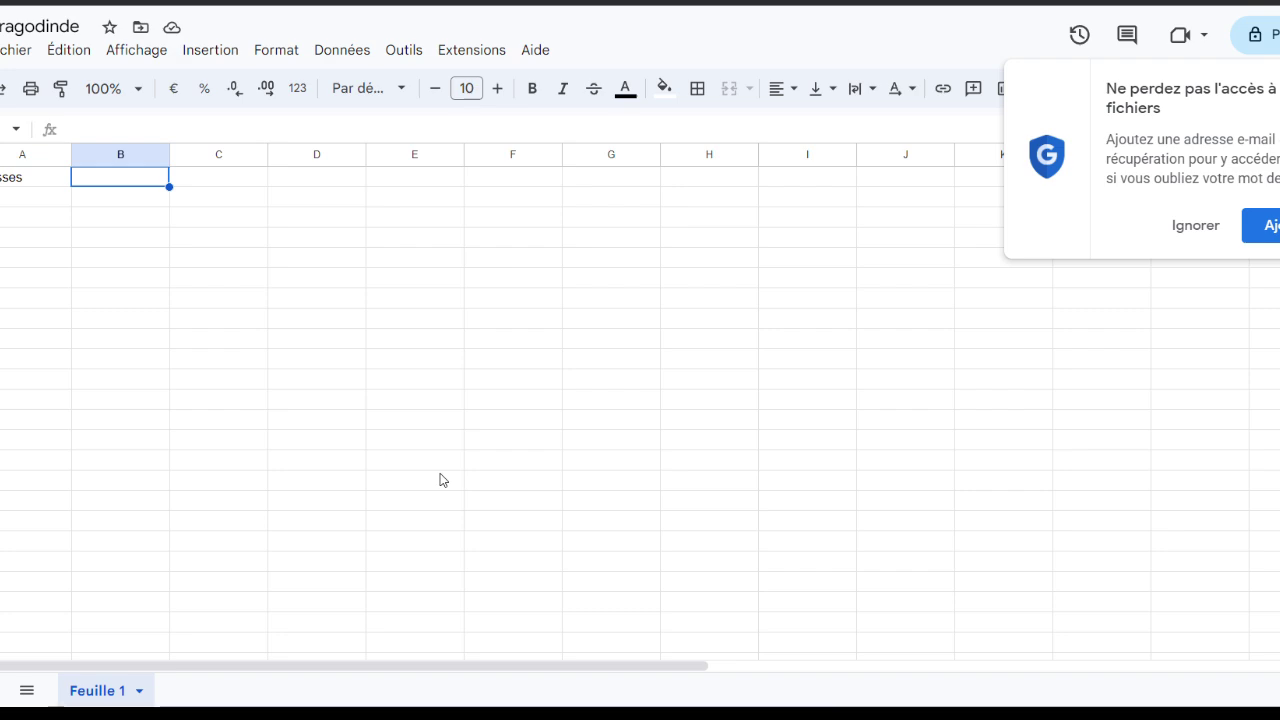
pyautogui.write('=')
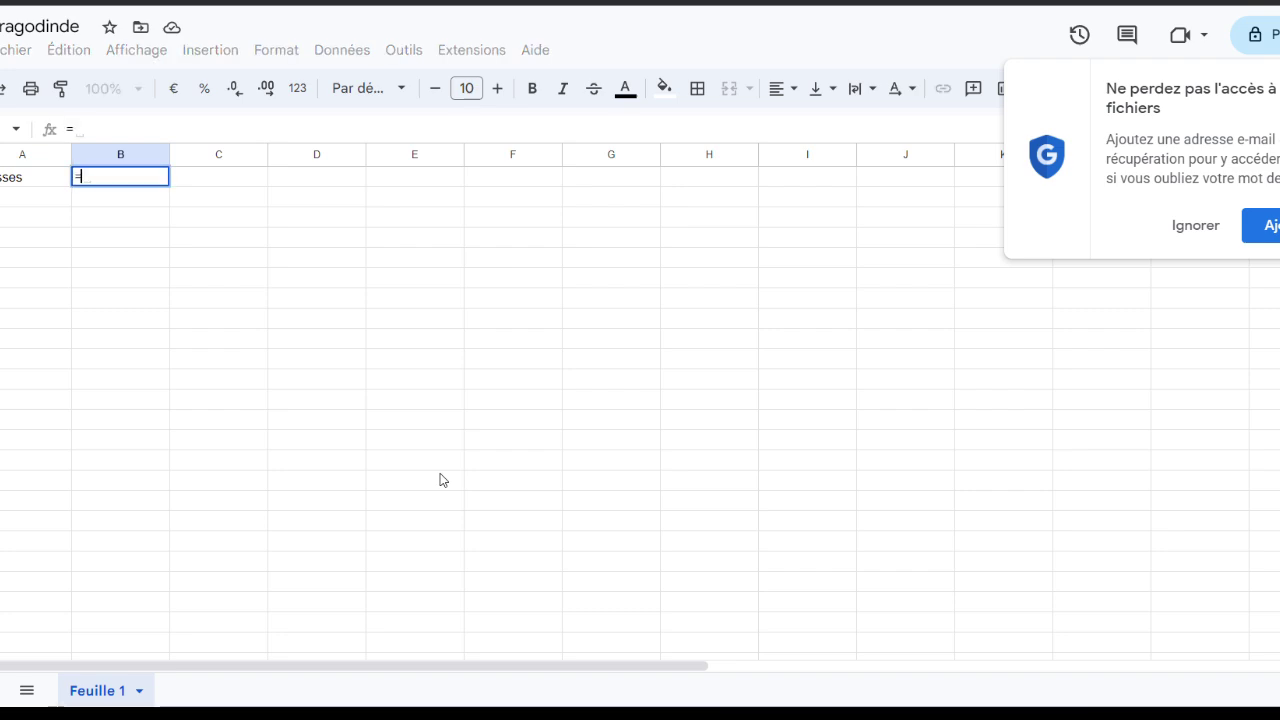
pyautogui.write('4^3')
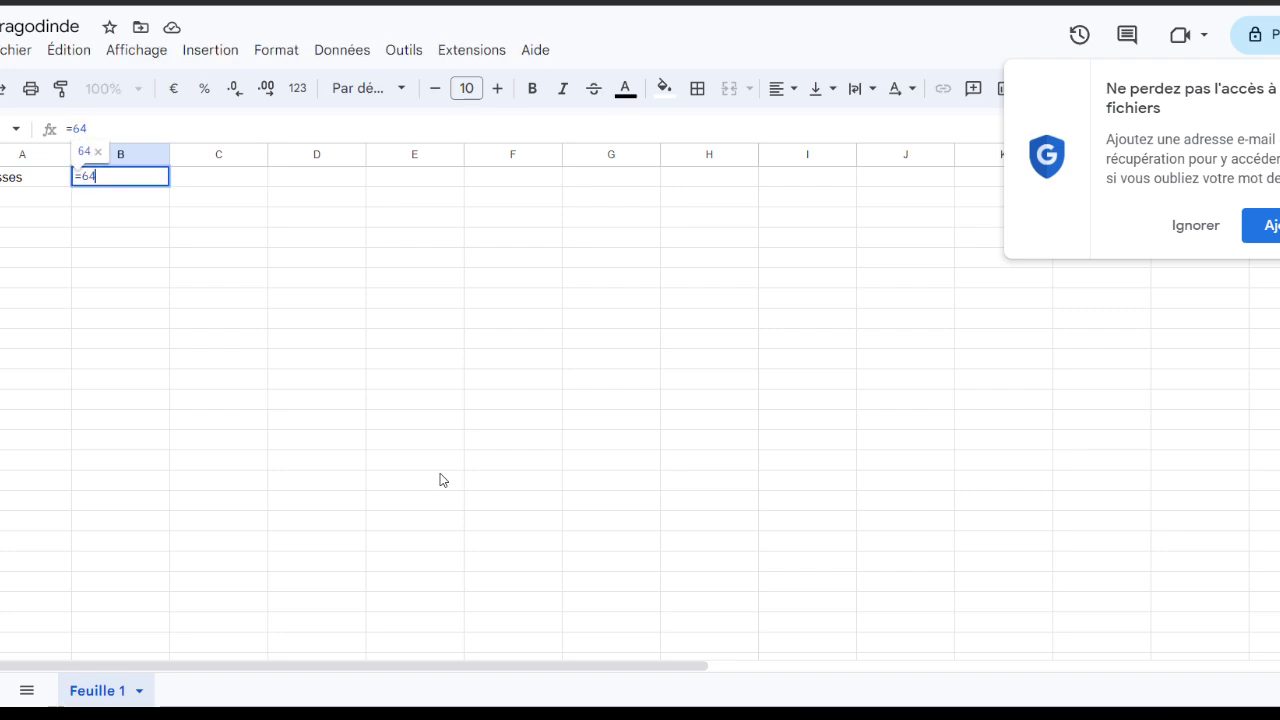
pyautogui.click(708, 378)
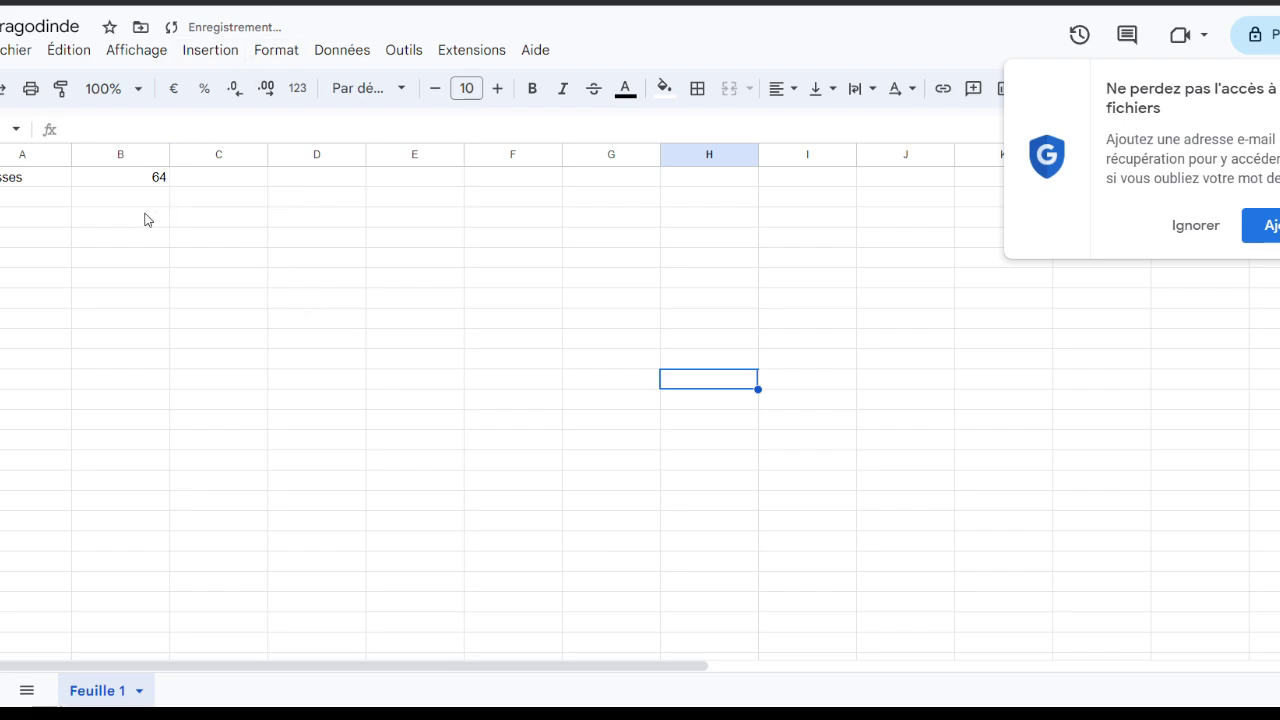
# Add the labels males in B2 and femelles in B3 below the rousses total.
pyautogui.click(118, 199)
pyautogui.write('mal')
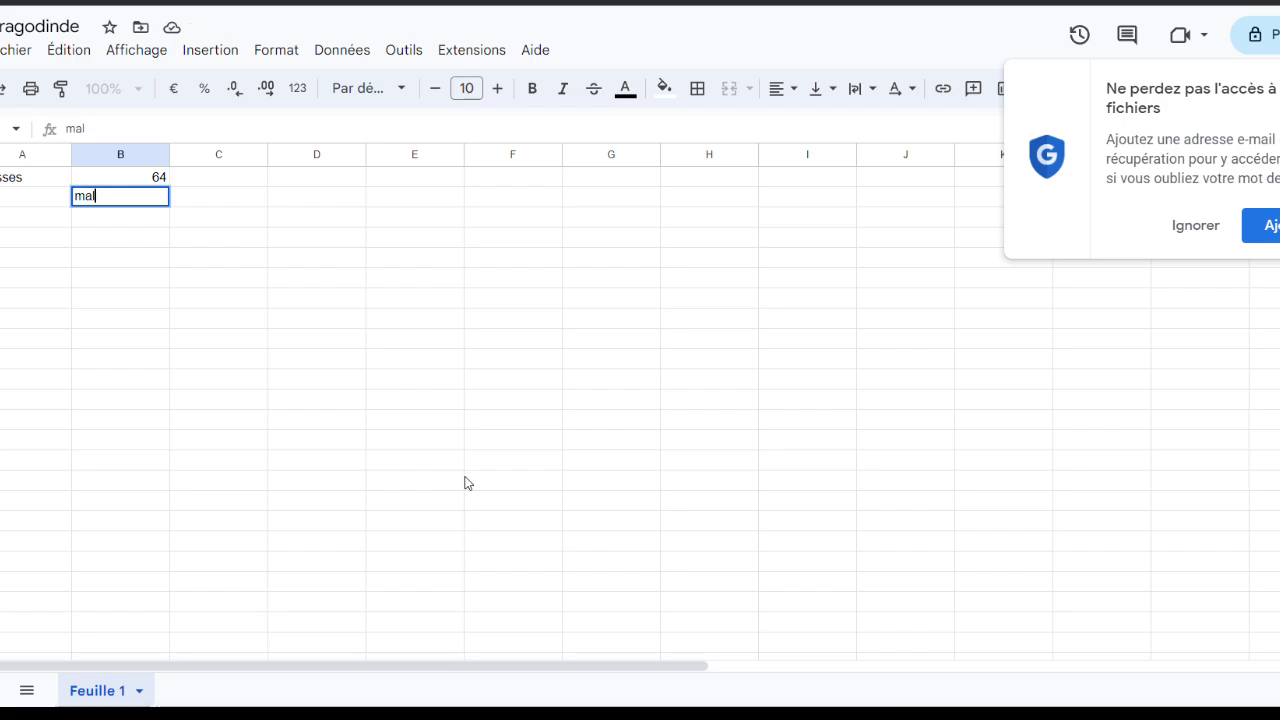
pyautogui.write('es')
pyautogui.click(143, 222)
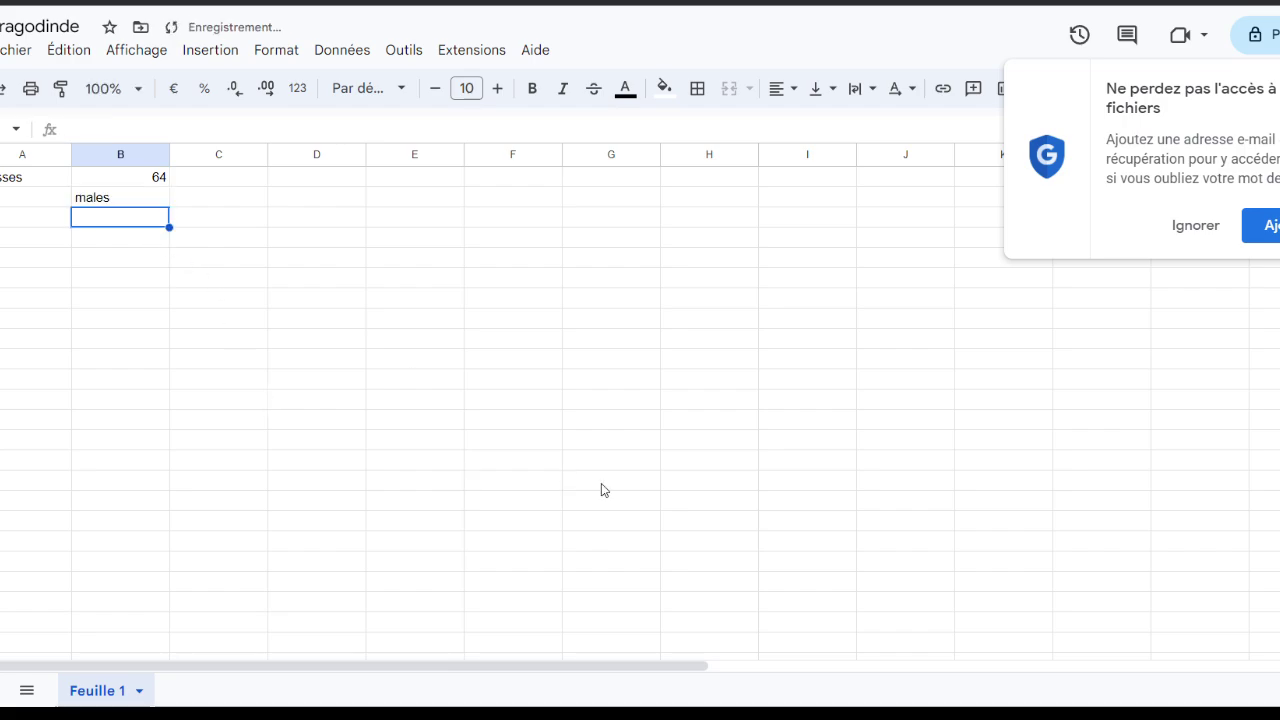
pyautogui.write('fem')
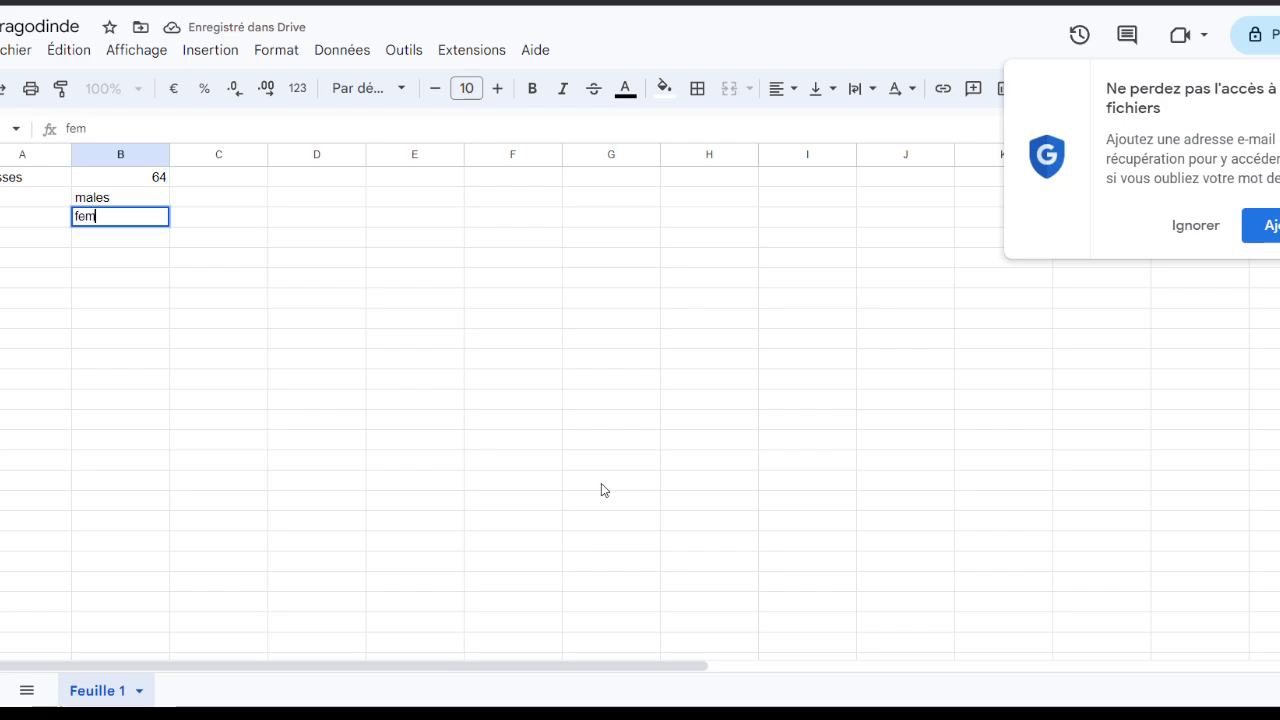
pyautogui.write('ell')
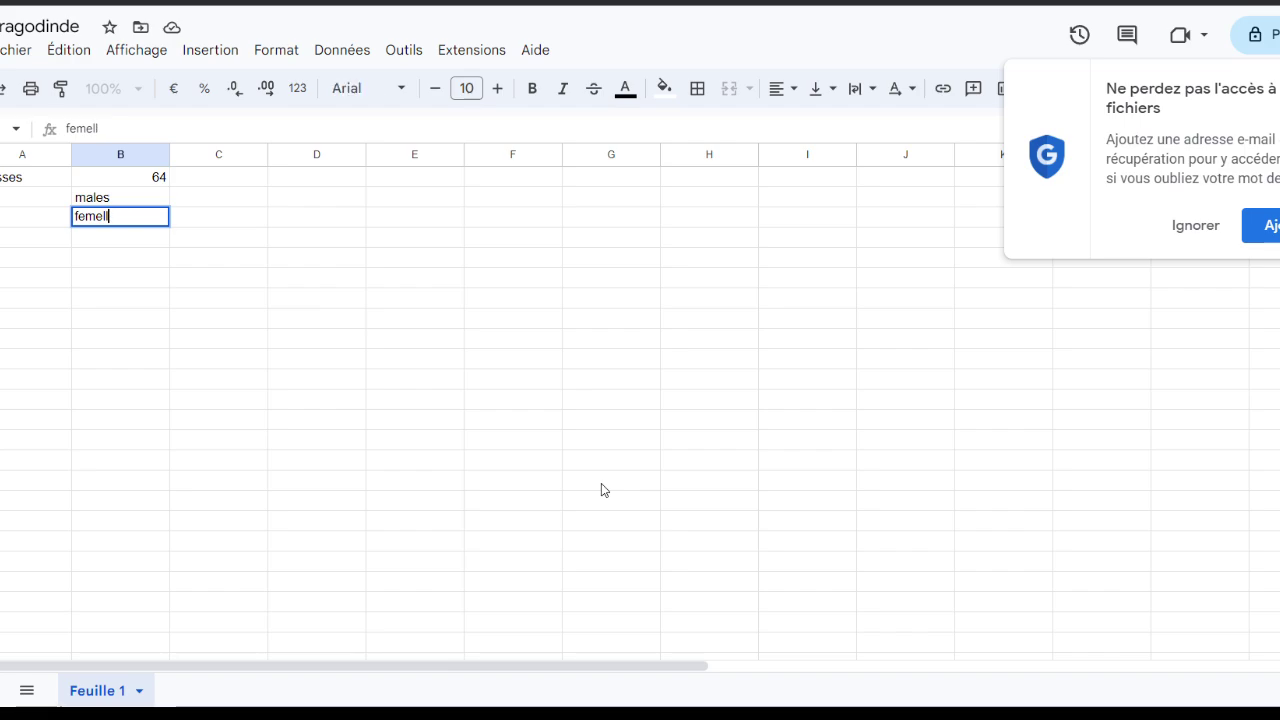
pyautogui.write('es')
# Enter 34 as the number of rousses males in C2 and 30 as the number of femelles in C3.
pyautogui.click(232, 202)
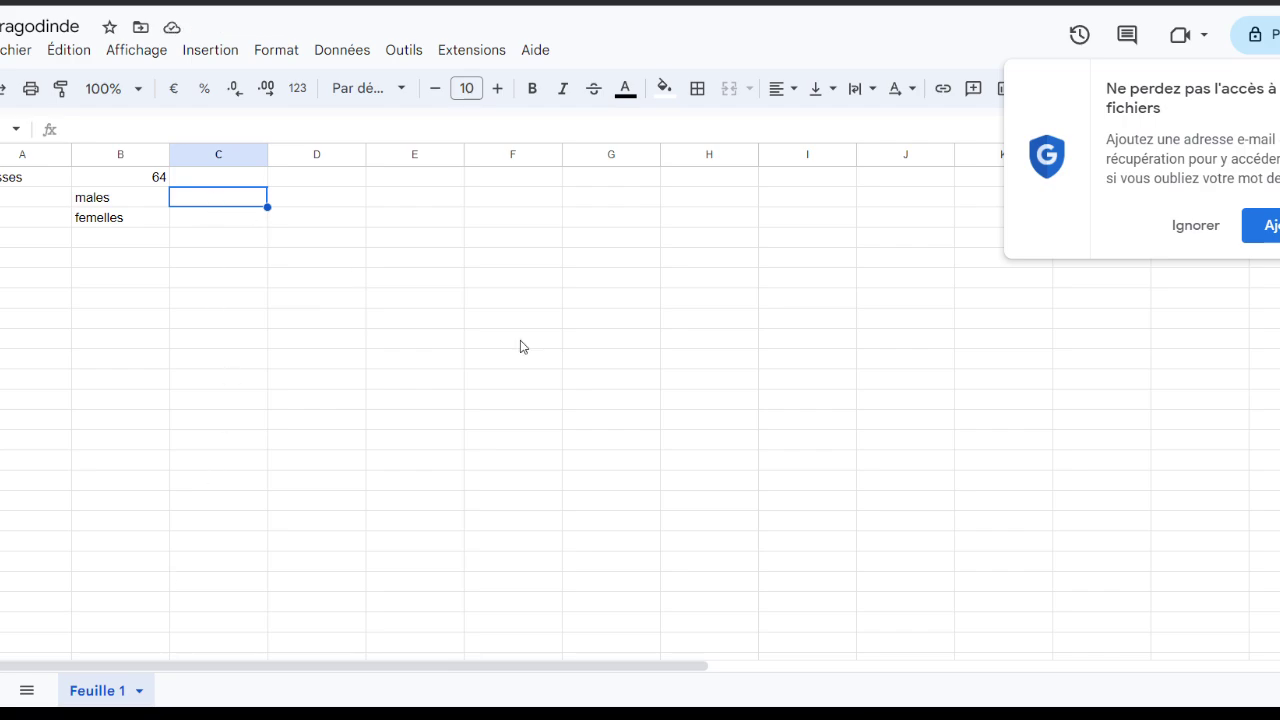
pyautogui.write('34')
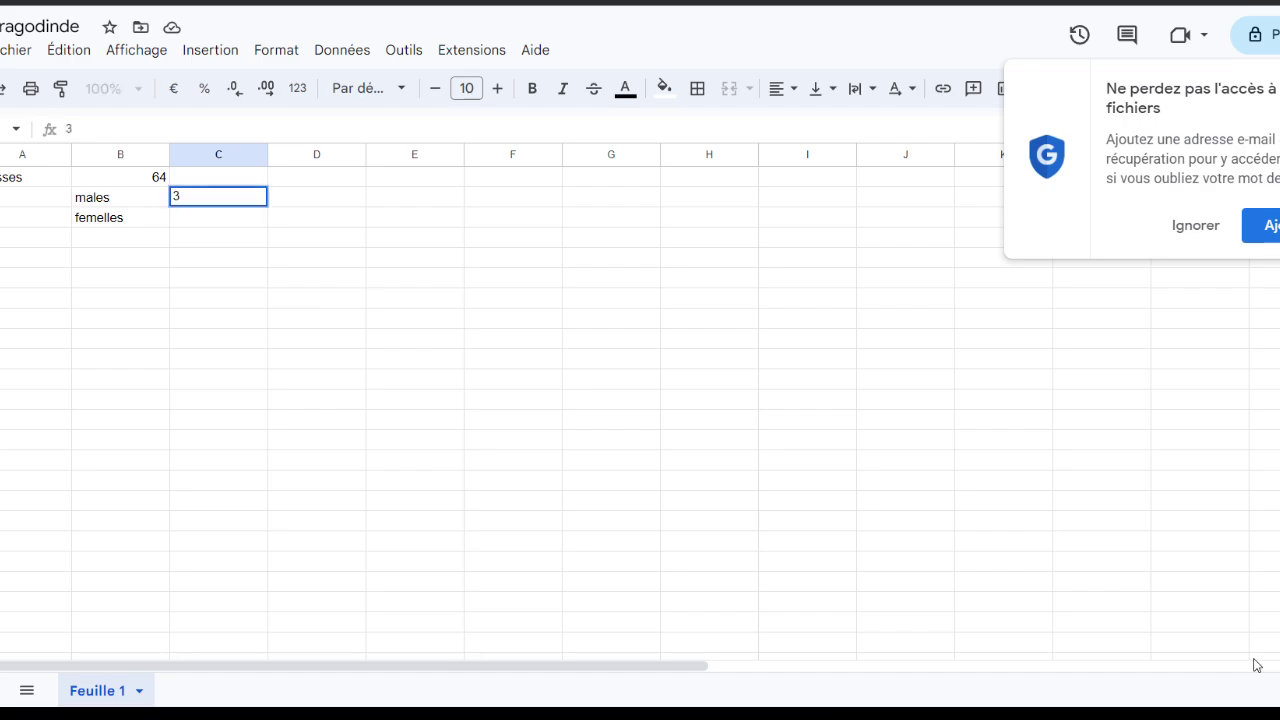
pyautogui.click(675, 384)
pyautogui.click(228, 226)
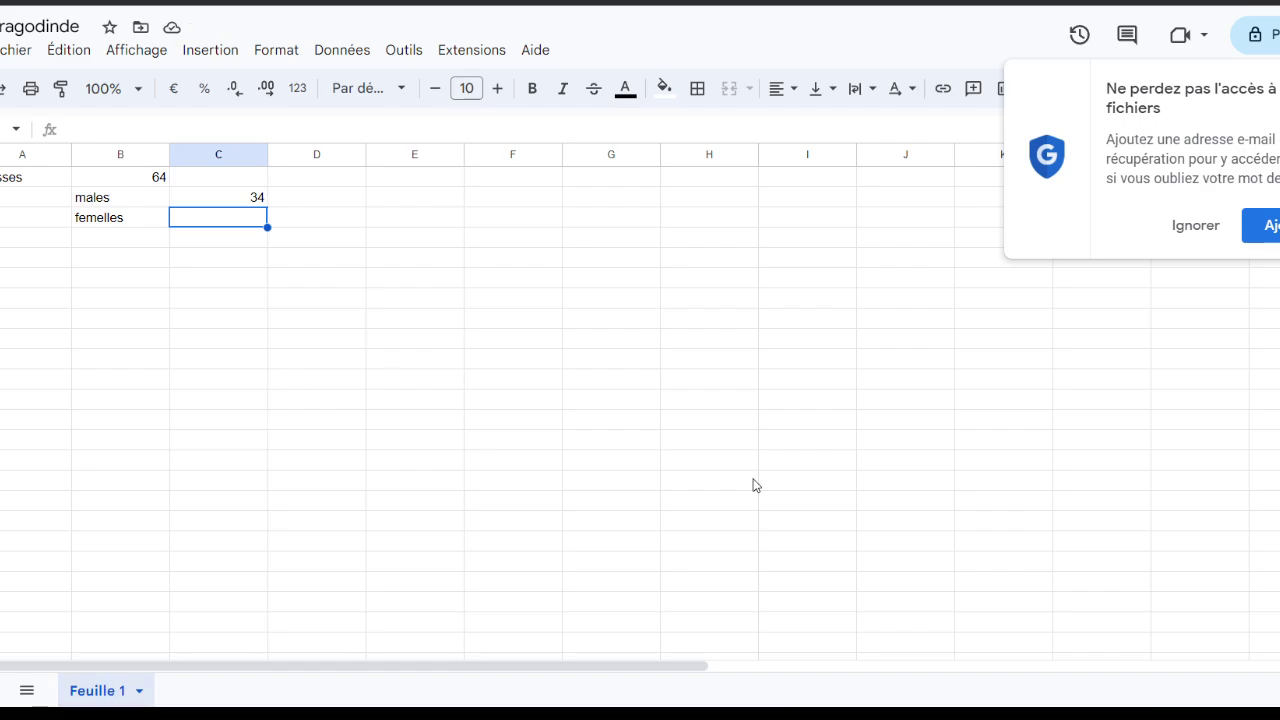
pyautogui.write('30')
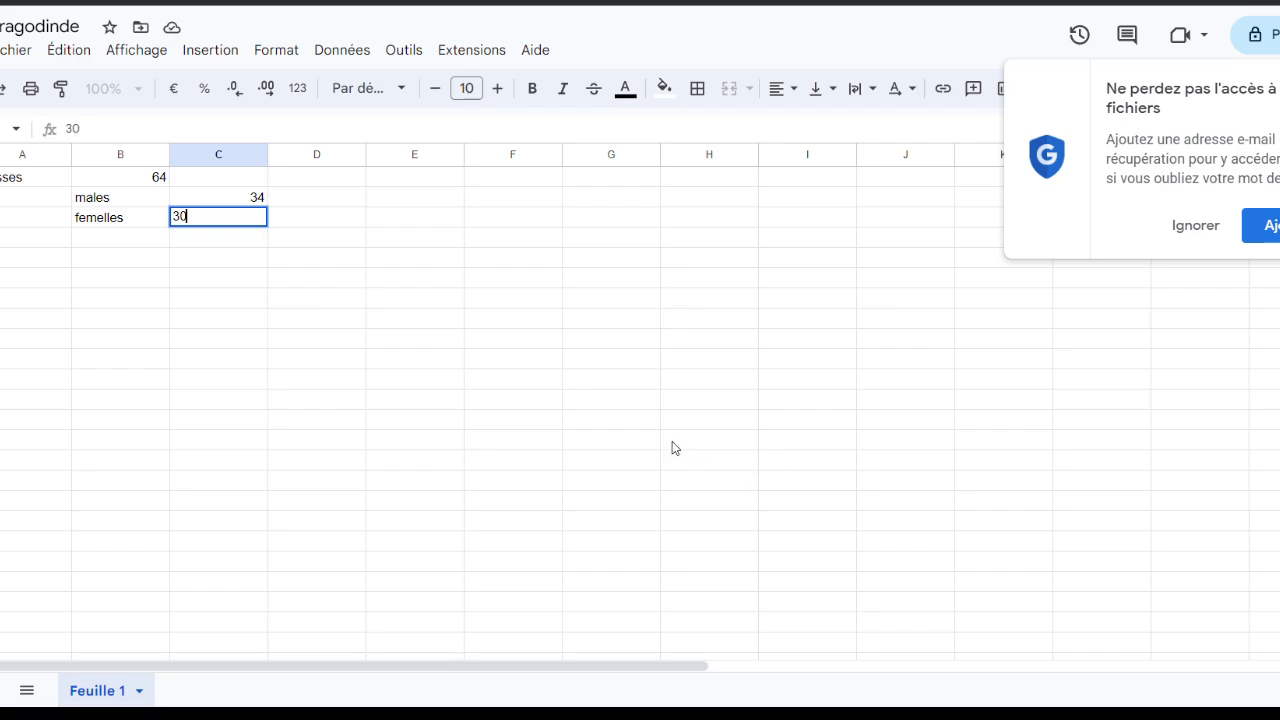
pyautogui.click(676, 444)
# Add the label amandes in A5, leaving one empty row below the rousses block.
pyautogui.click(37, 240)
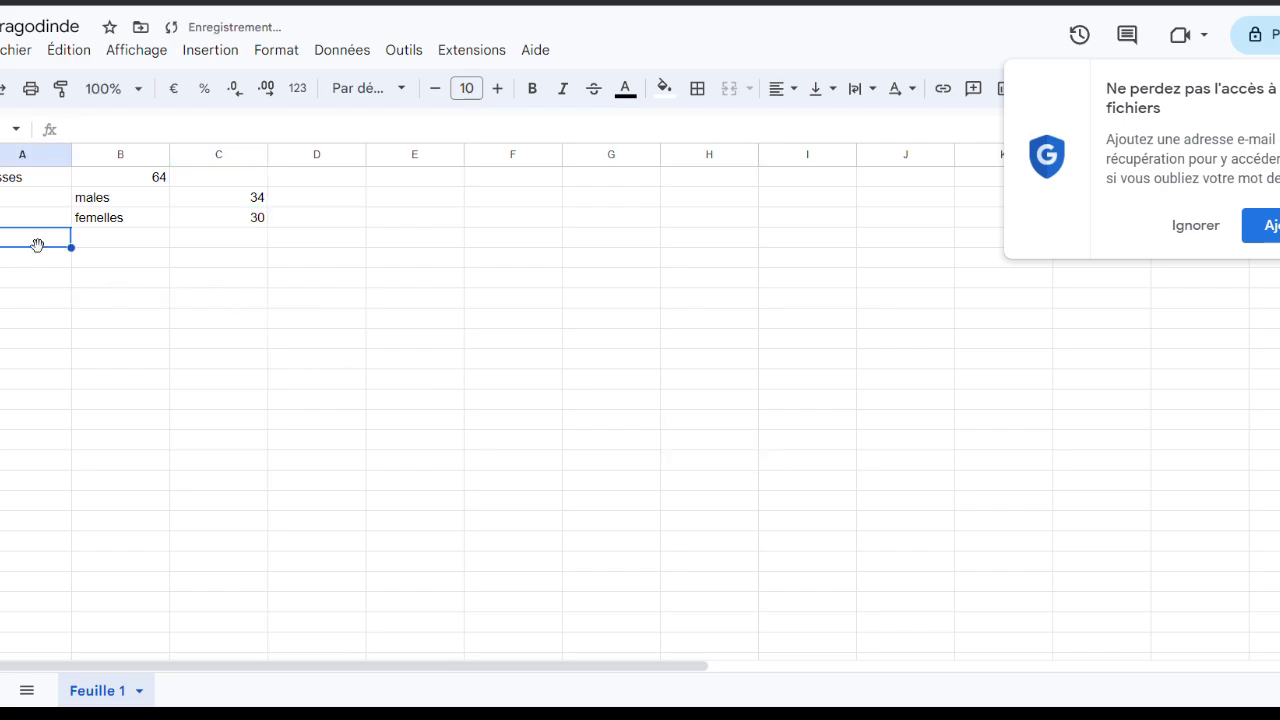
pyautogui.click(28, 259)
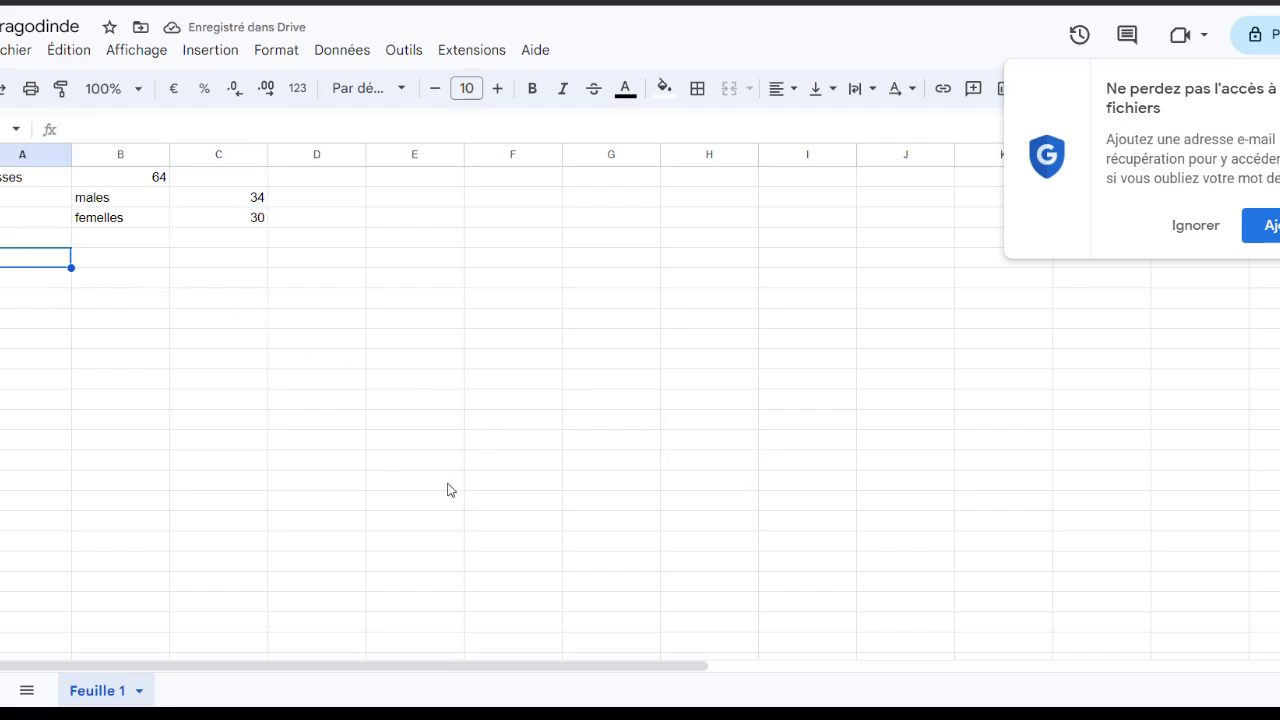
pyautogui.write('am')
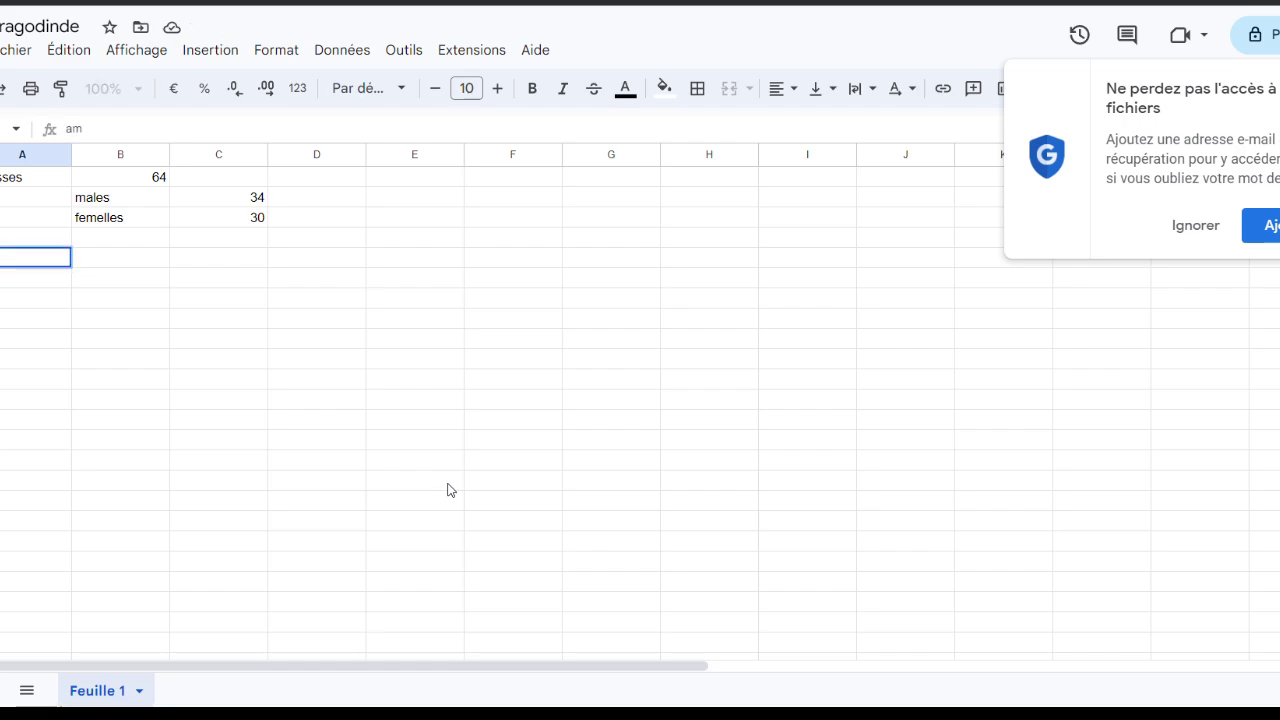
pyautogui.write('andes')
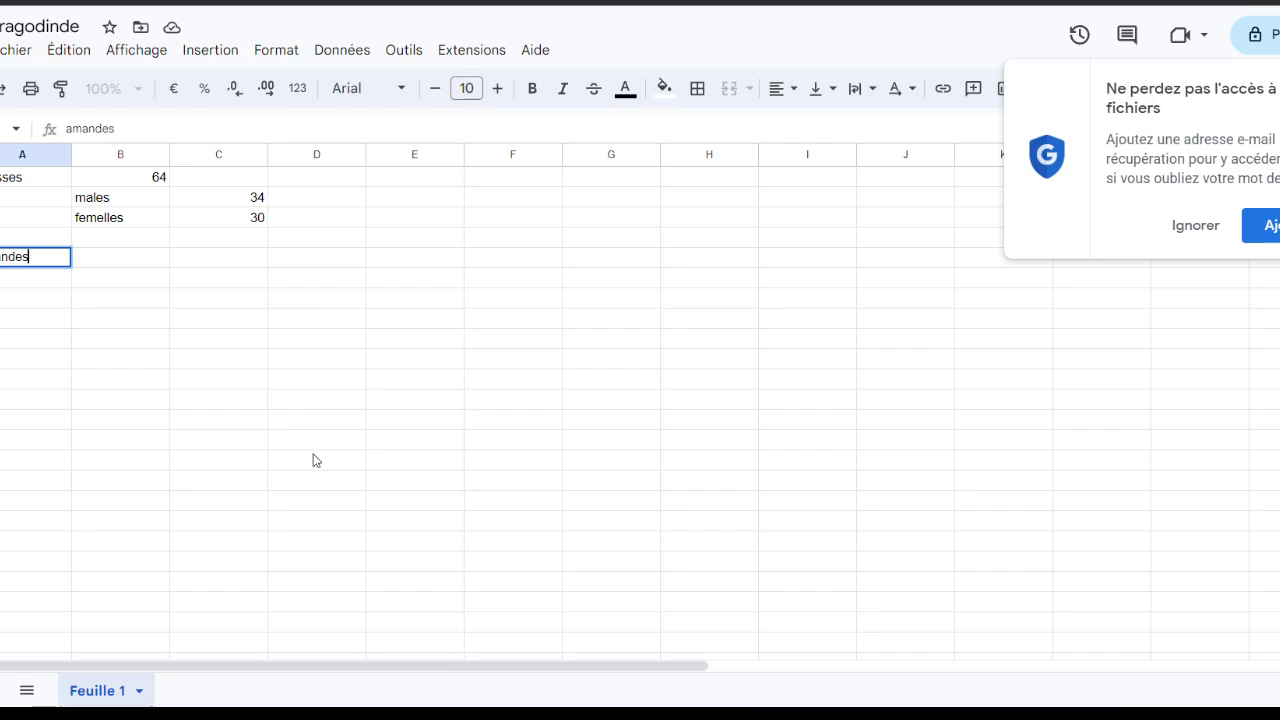
pyautogui.click(160, 266)
# Add the labels males in B6 and femelles in B7 for the amandes block.
pyautogui.click(113, 281)
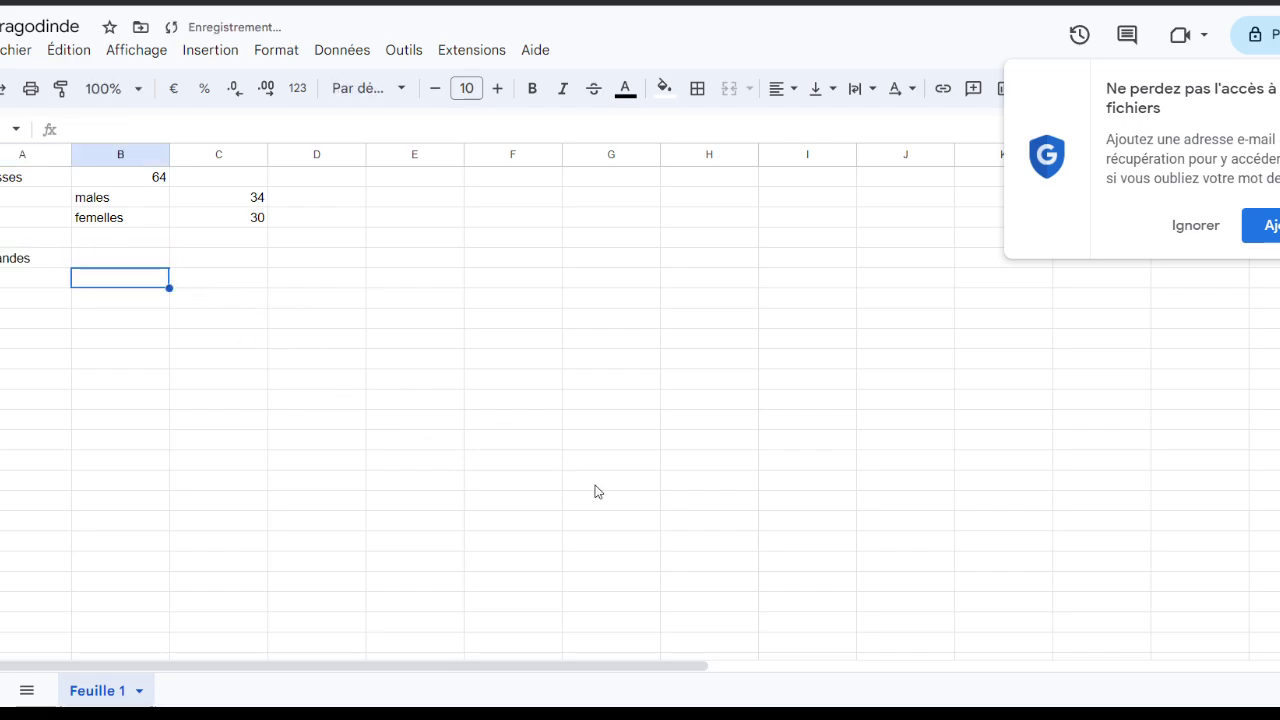
pyautogui.write('m')
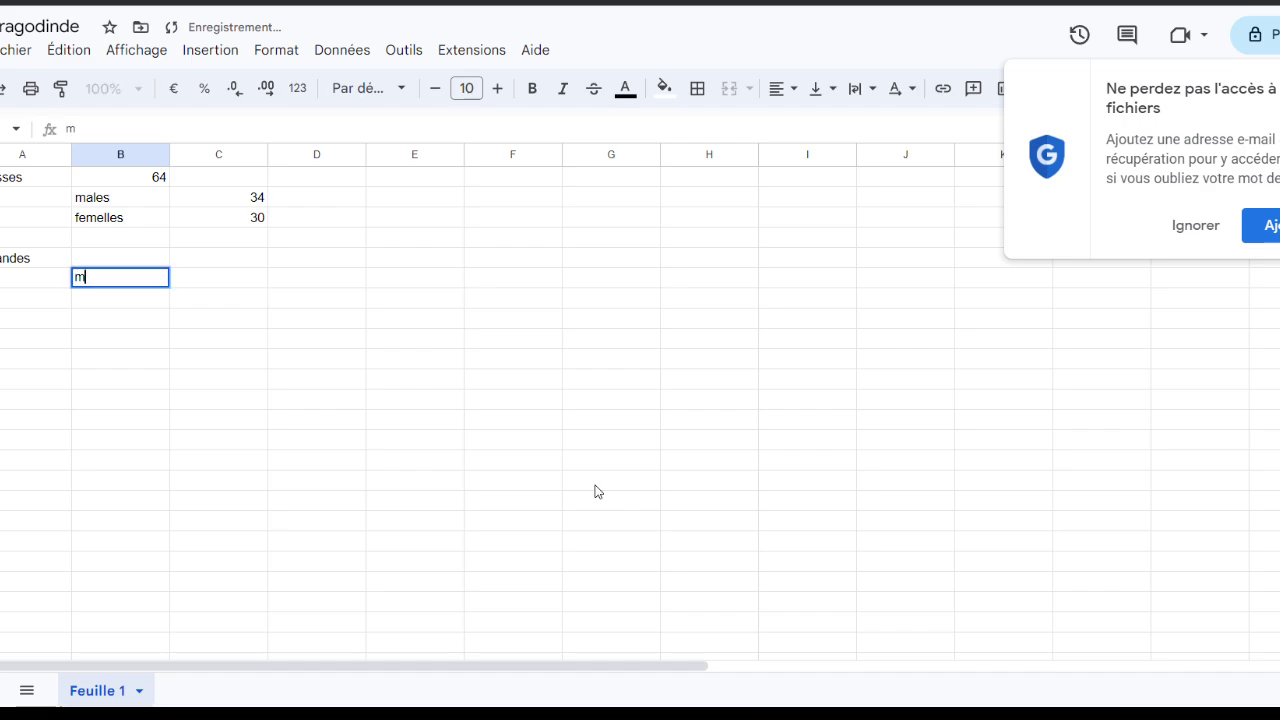
pyautogui.write('ales')
pyautogui.moveTo(236, 386); pyautogui.dragTo(225, 360)
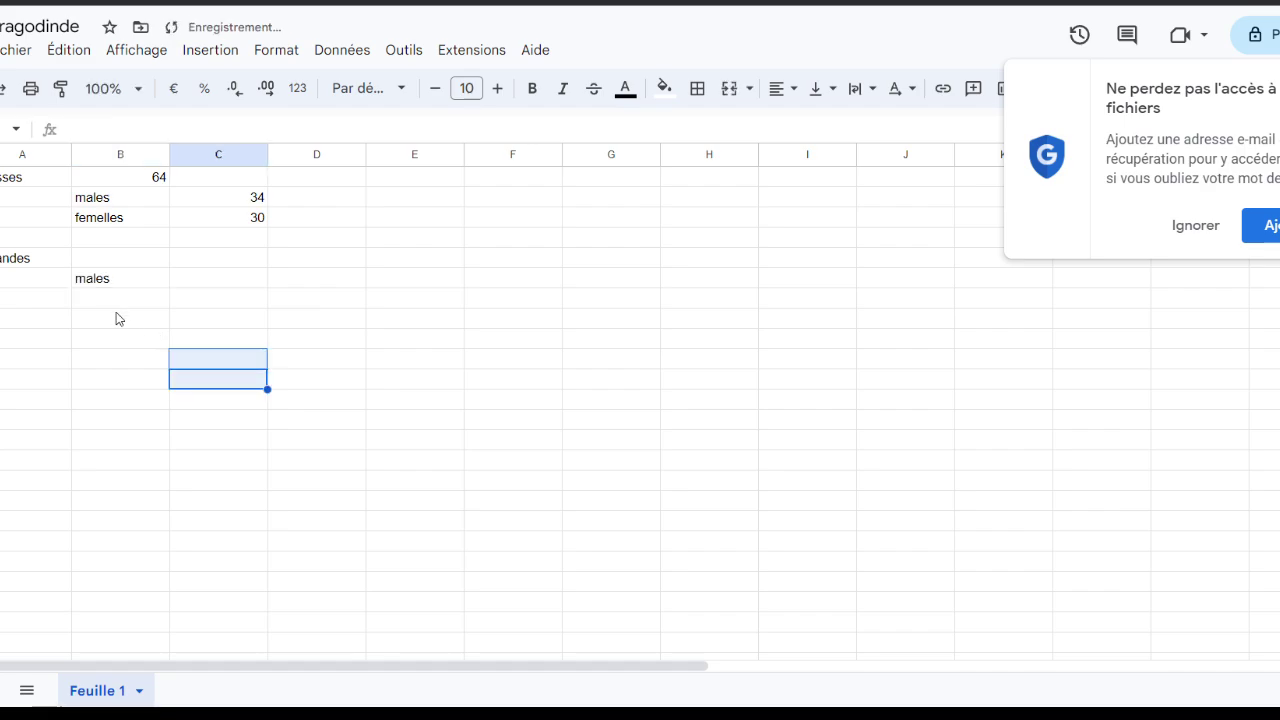
pyautogui.click(100, 298)
pyautogui.write('f')
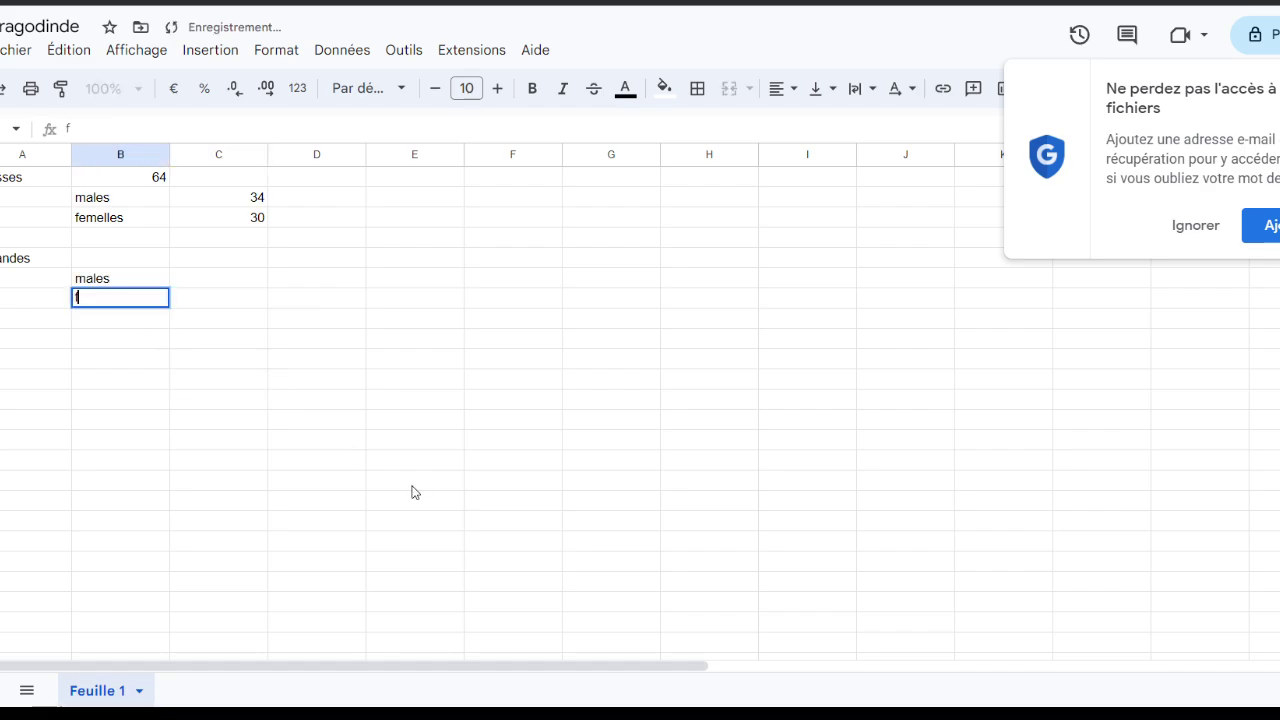
pyautogui.write('emell')
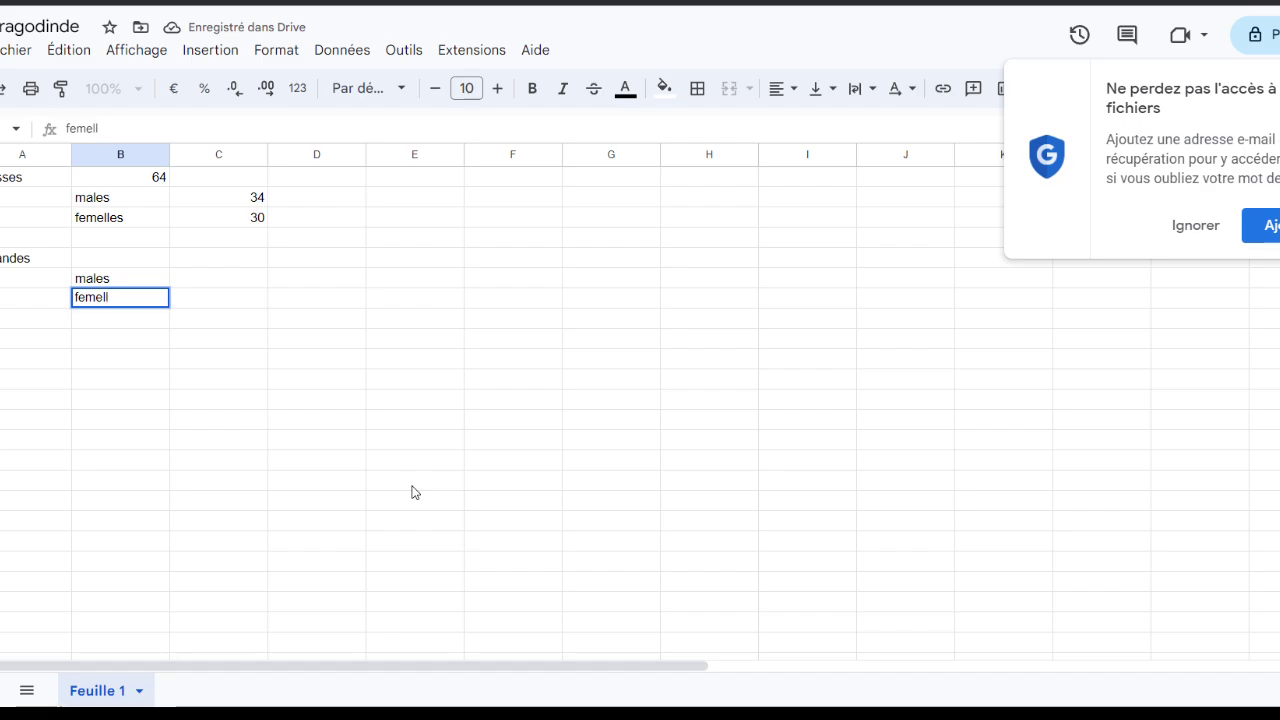
pyautogui.write('es')
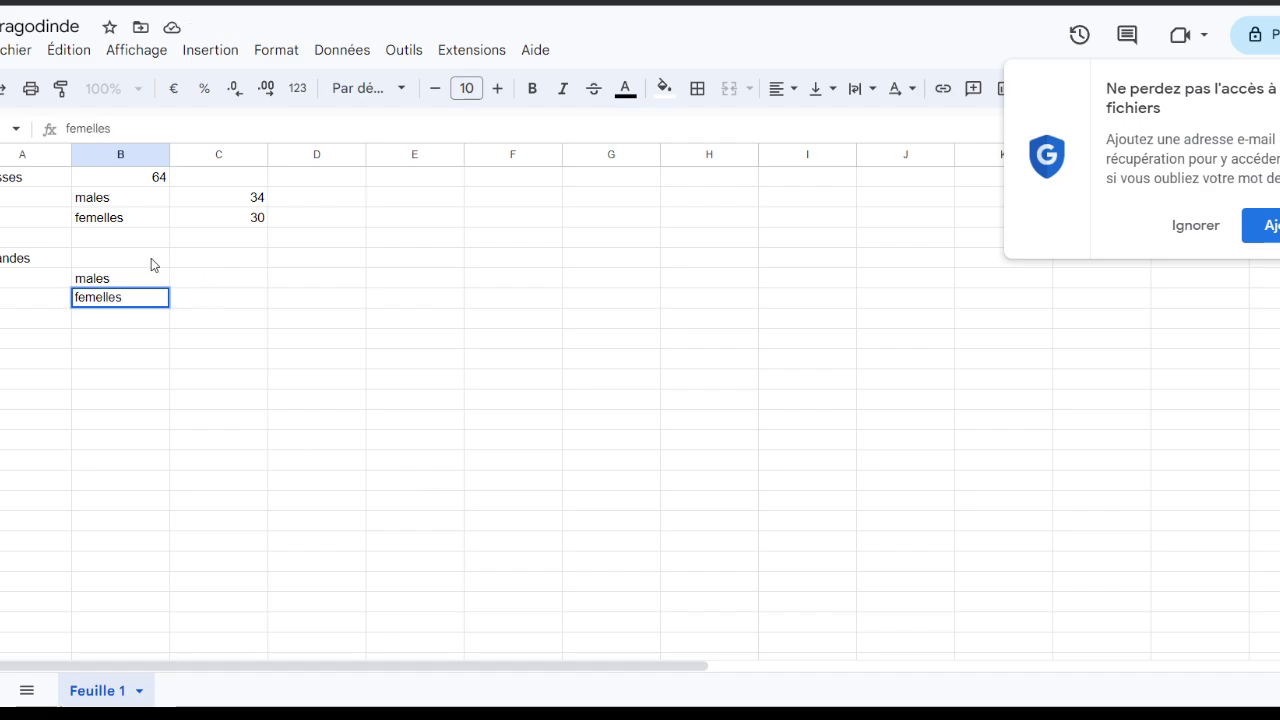
# Enter 49 as the amandes total in B5.
pyautogui.click(153, 264)
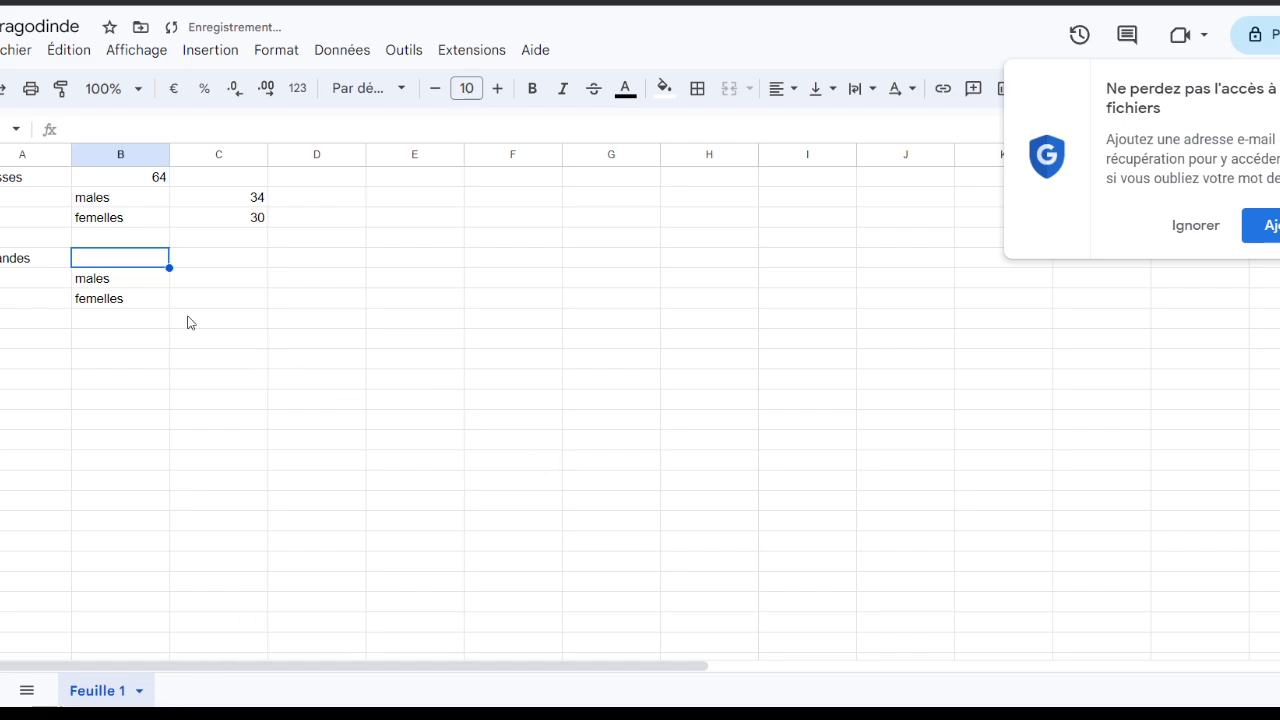
pyautogui.write('49')
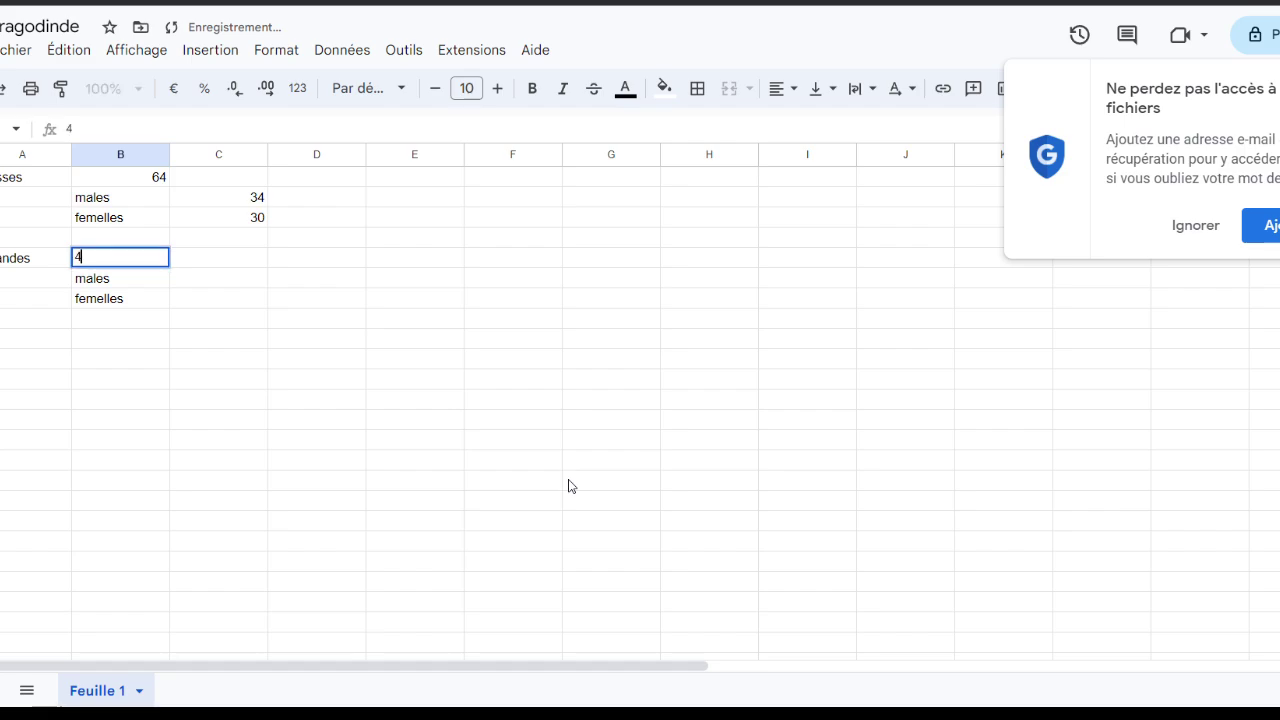
pyautogui.click(708, 444)
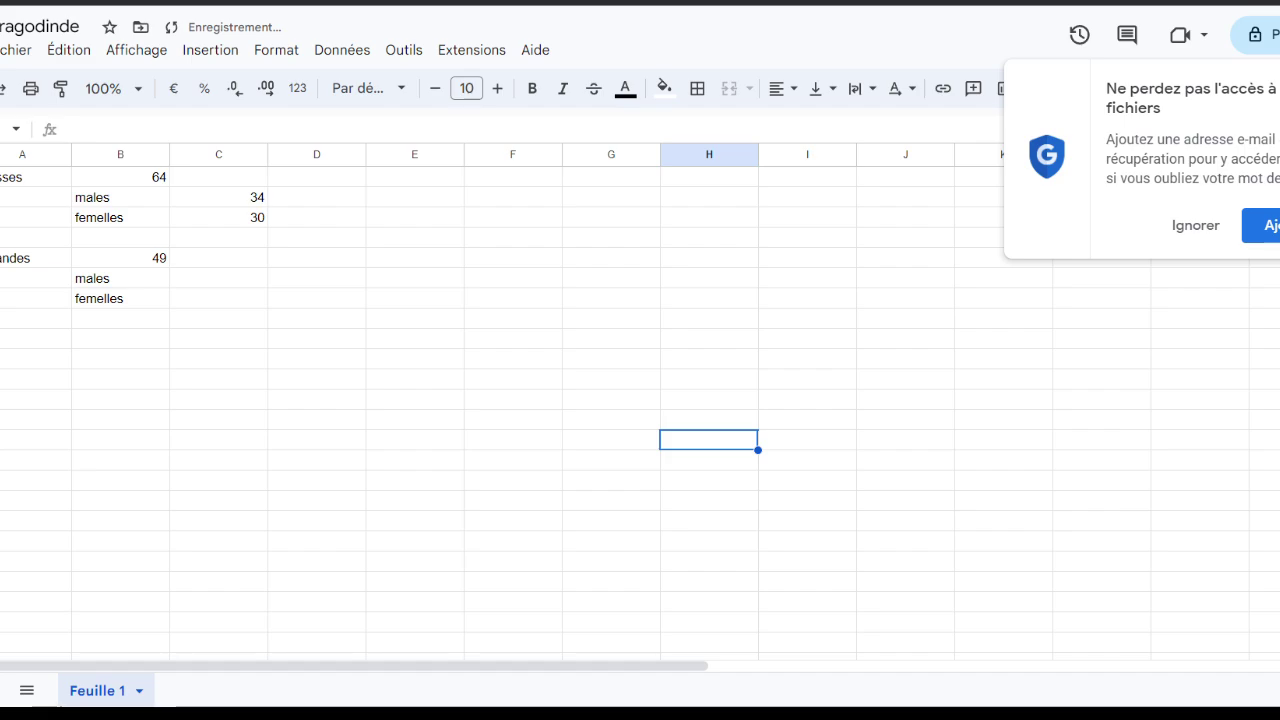
# Enter 49 as the number of amandes femelles in C7.
pyautogui.click(210, 300)
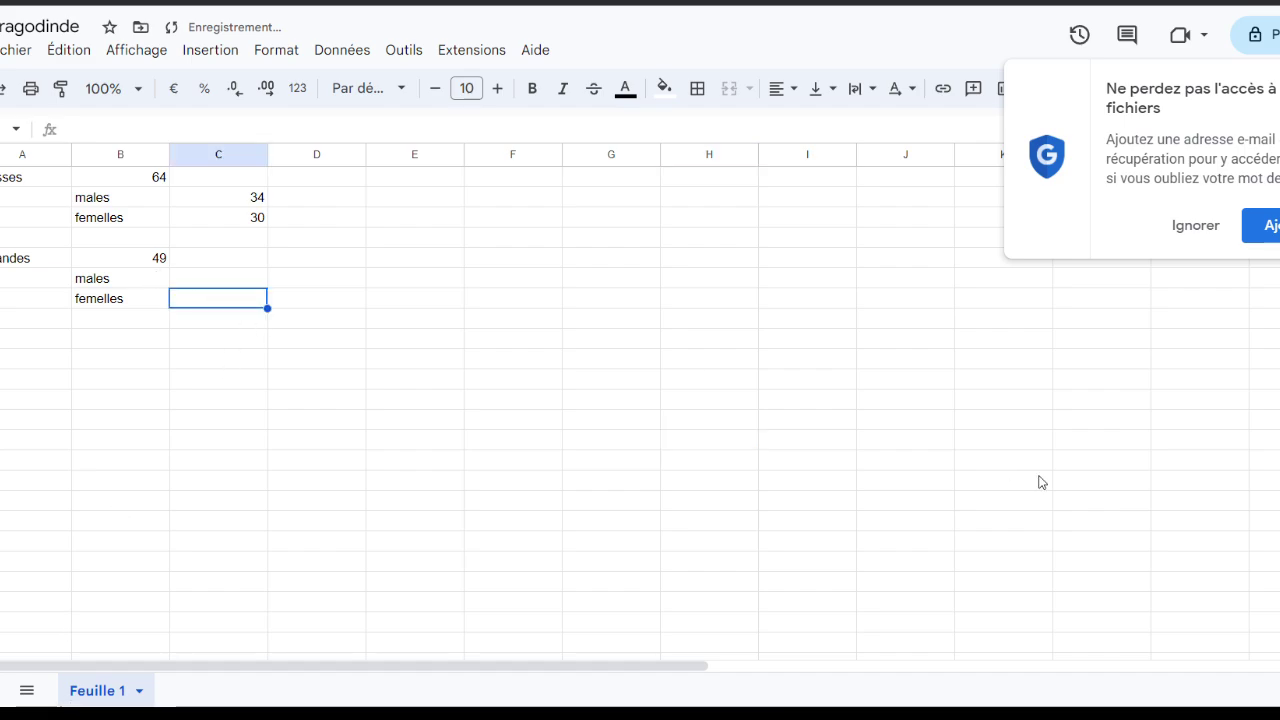
pyautogui.write('9')
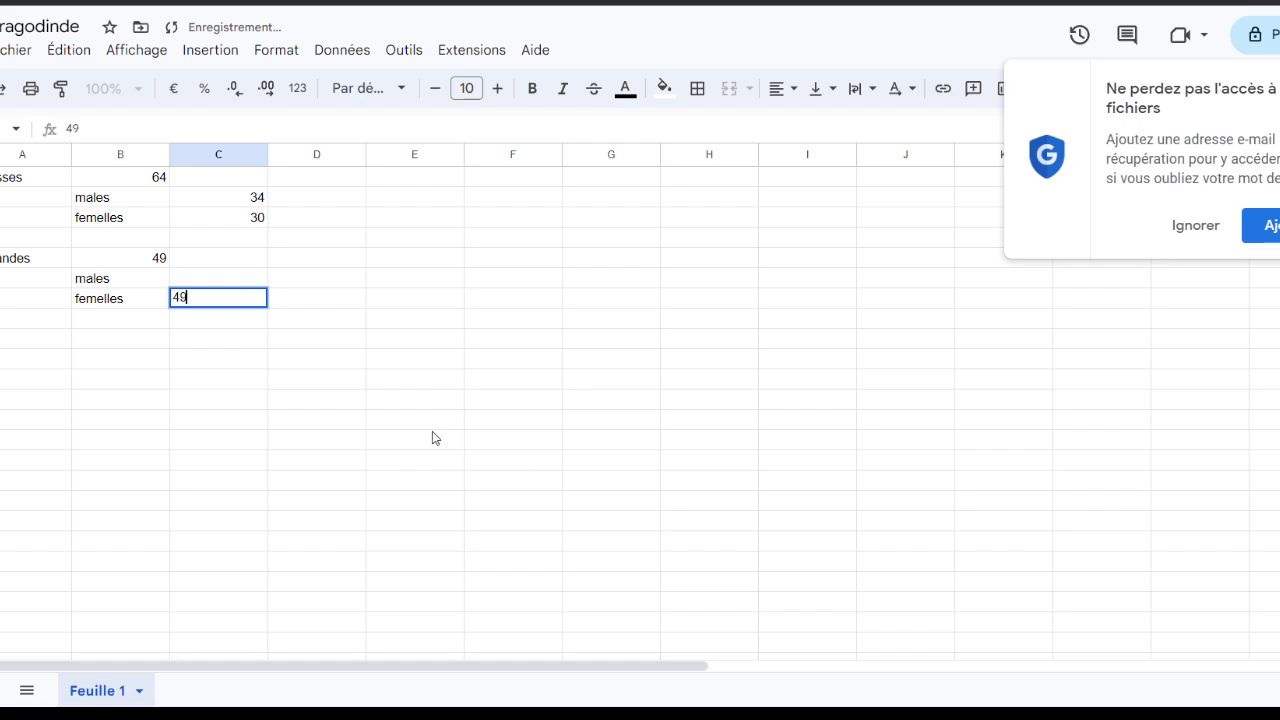
pyautogui.click(395, 420)
# Replace the amandes total in B5 with 87.
pyautogui.click(158, 258)
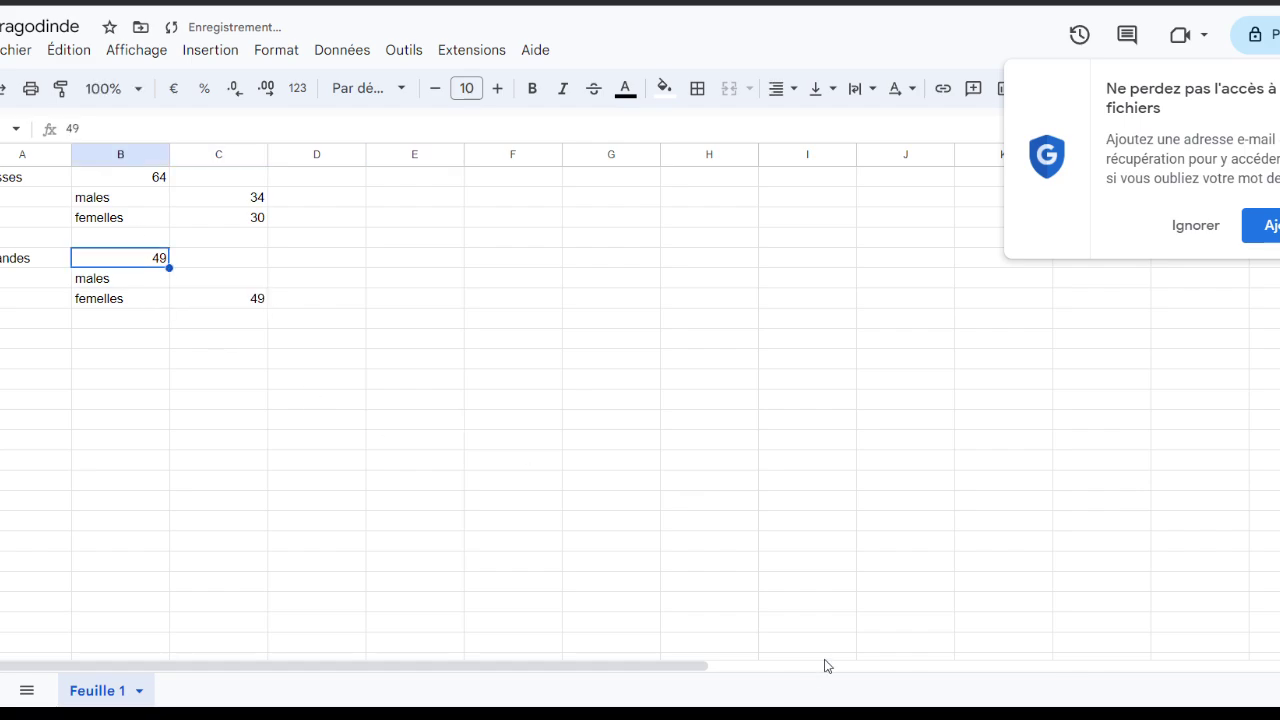
pyautogui.press('Delete')
pyautogui.write('87')
pyautogui.click(388, 428)
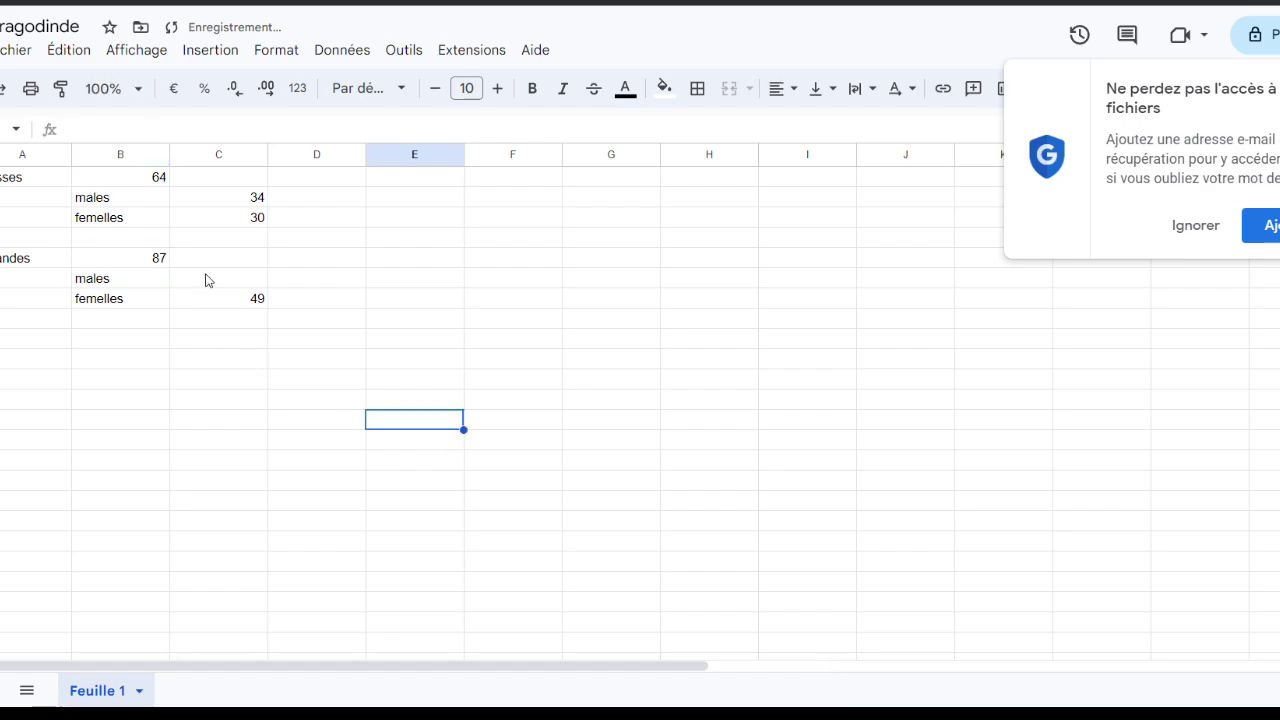
# Calculate the number of amandes males in C6 with the formula =B5-C7.
pyautogui.click(208, 278)
pyautogui.write('=')
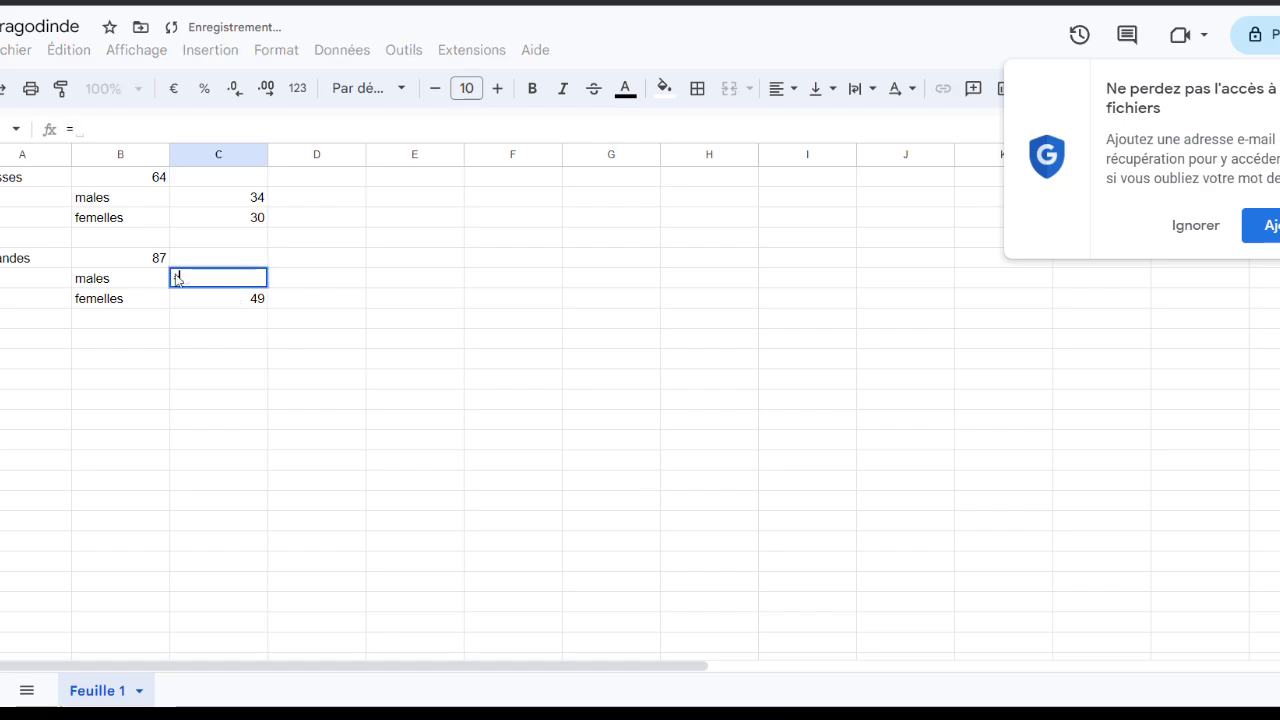
pyautogui.click(130, 259)
pyautogui.write('-')
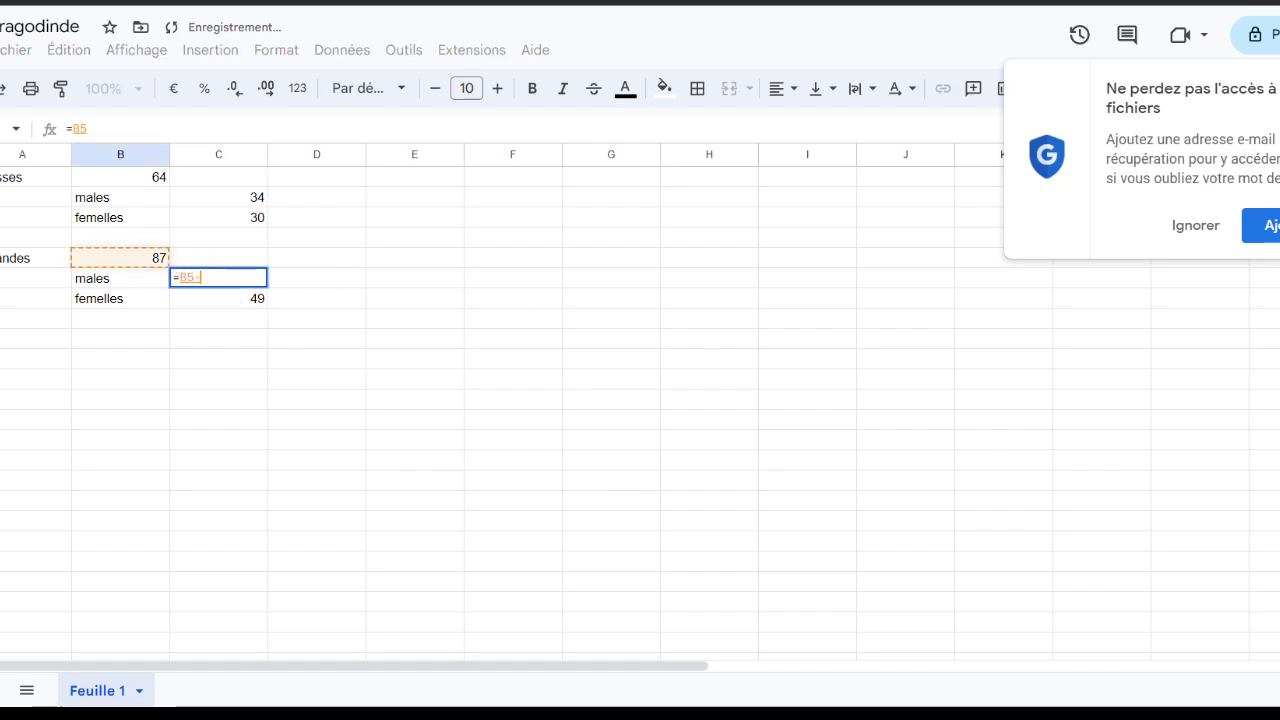
pyautogui.click(235, 300)
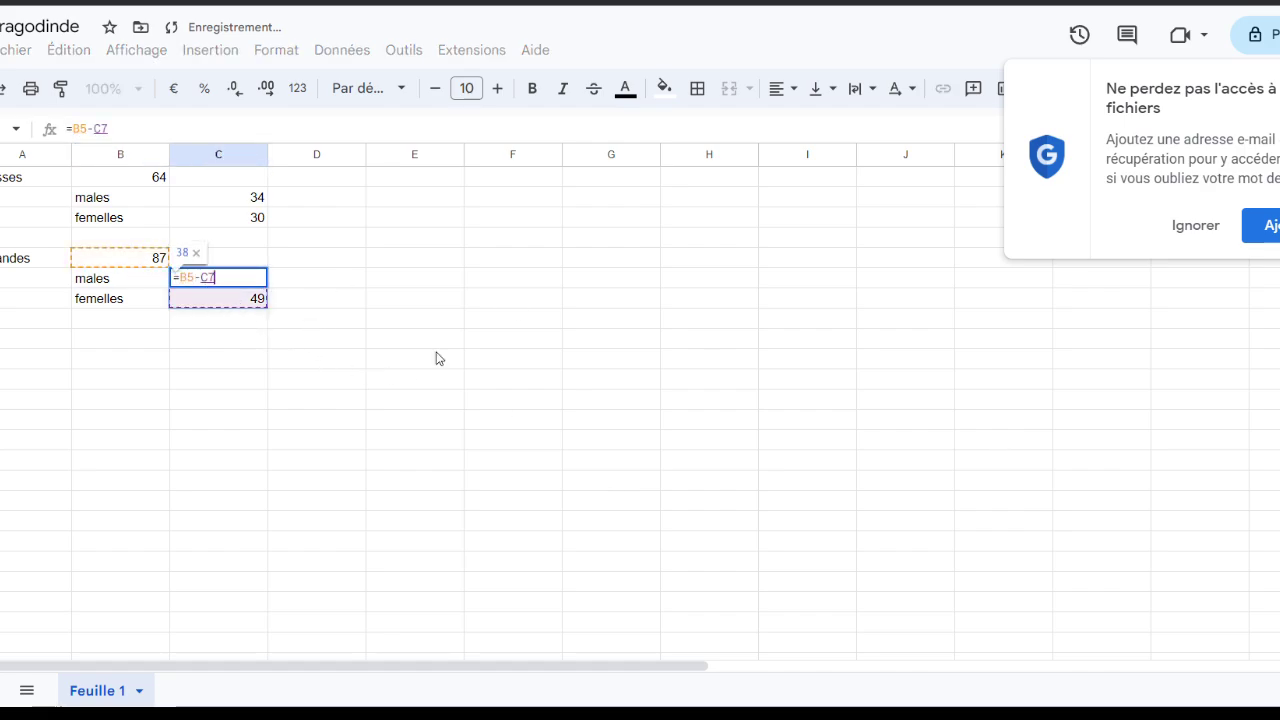
pyautogui.press('Return')
pyautogui.moveTo(462, 340); pyautogui.dragTo(500, 340)
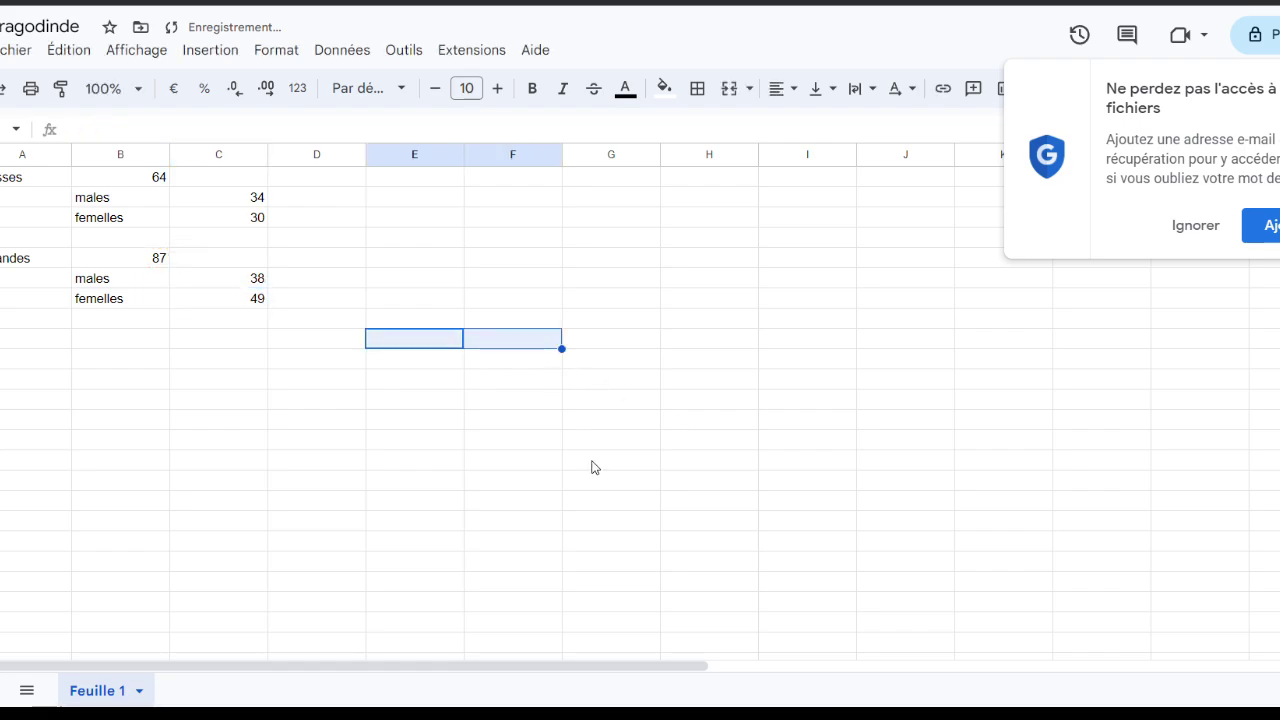
pyautogui.click(434, 380)
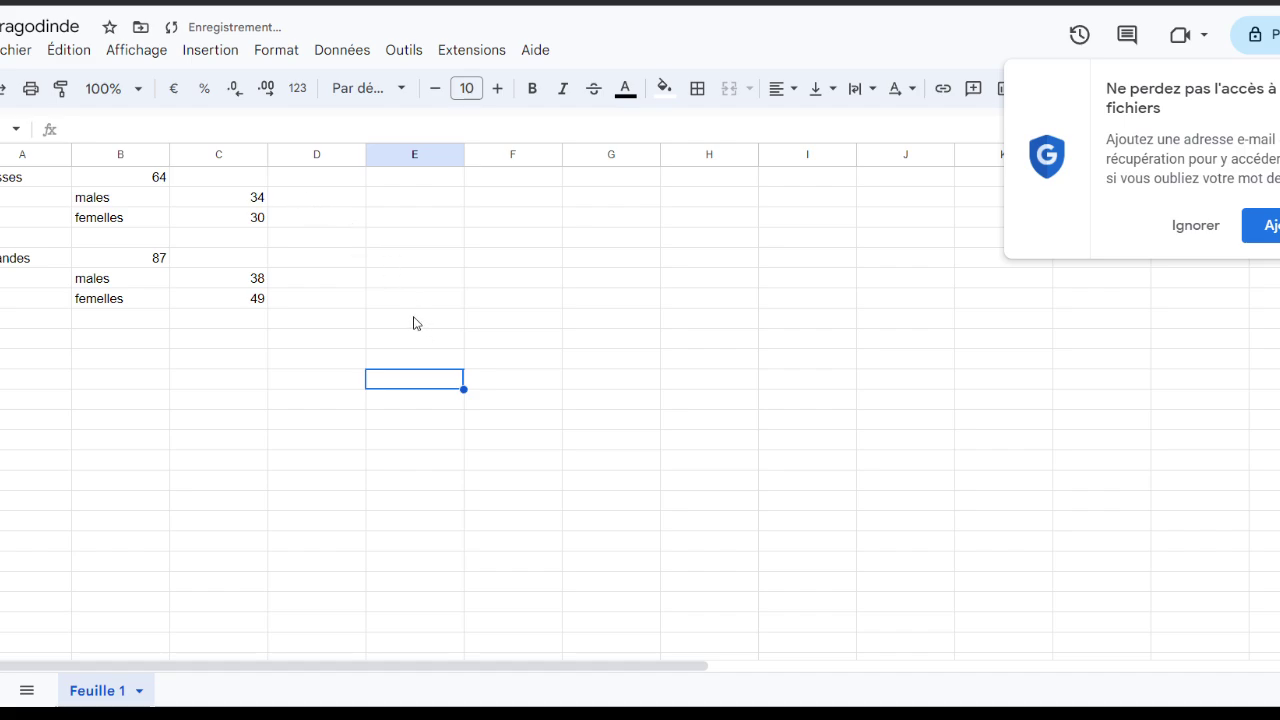
# Add a couples row to the amandes block, with the label couples in B8 and 38 in C8.
pyautogui.click(240, 323)
pyautogui.click(120, 322)
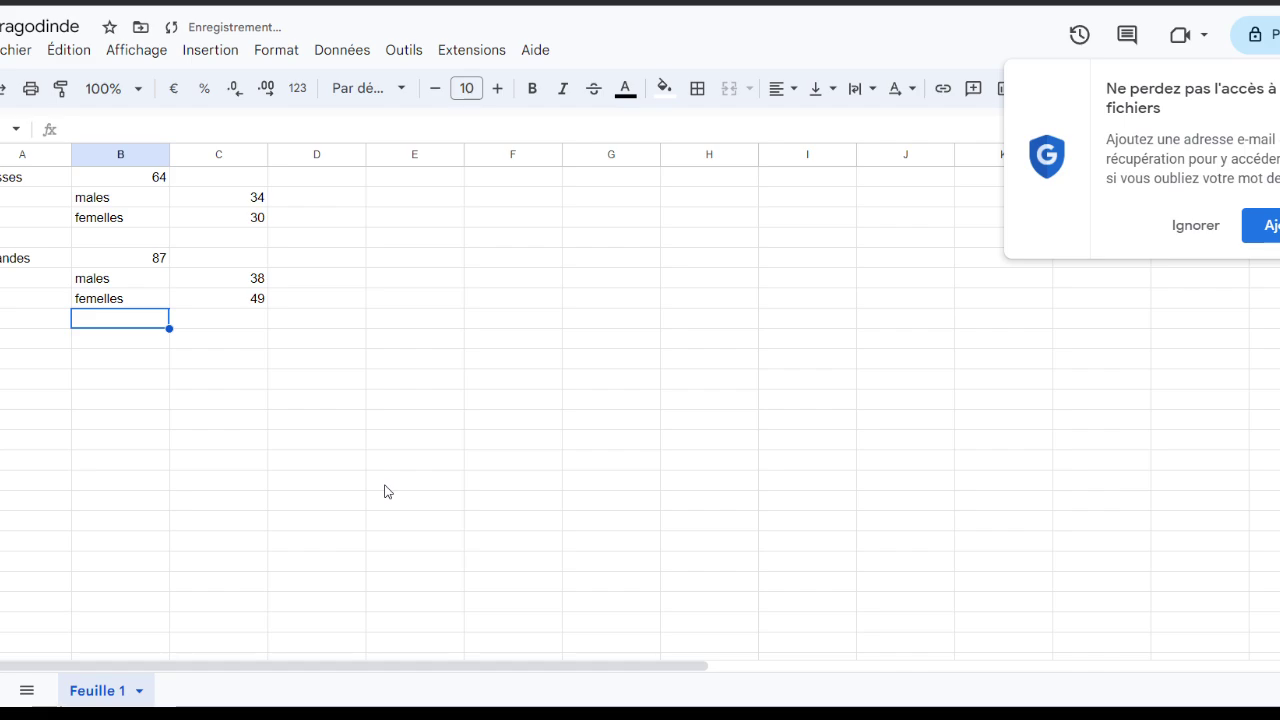
pyautogui.write('co')
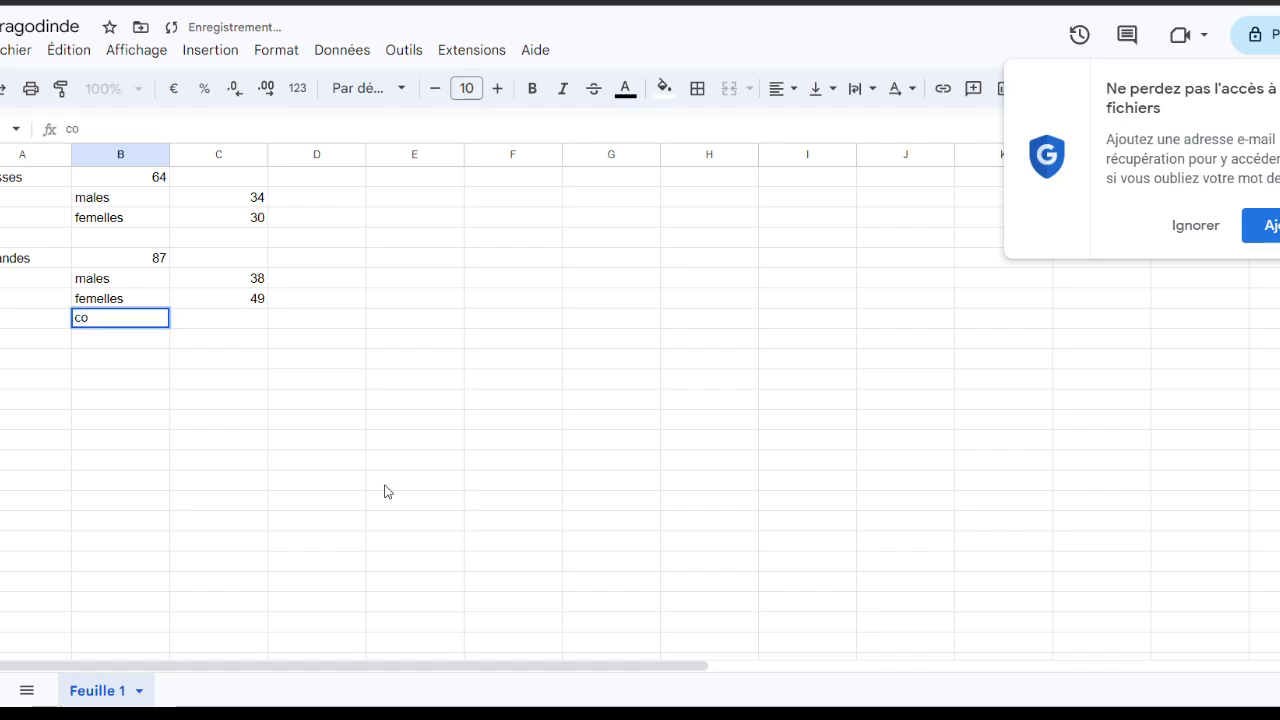
pyautogui.write('uples')
pyautogui.press('Tab')
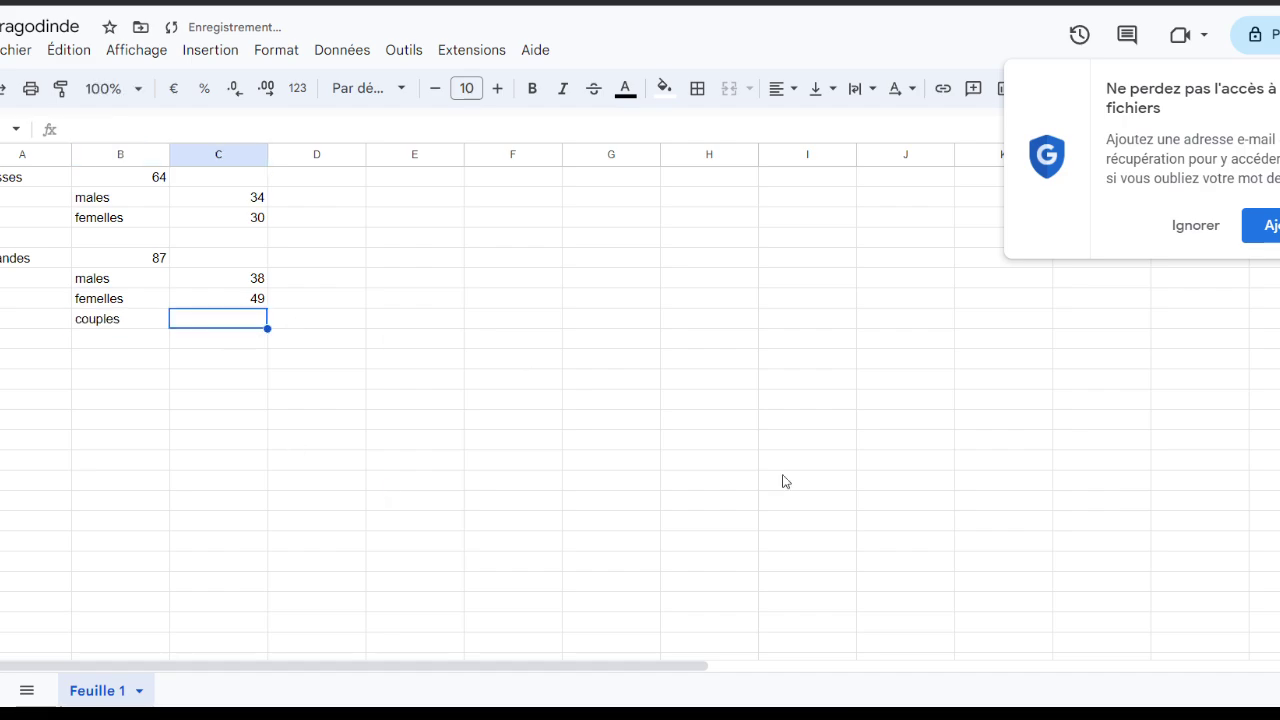
pyautogui.write('38')
pyautogui.click(611, 382)
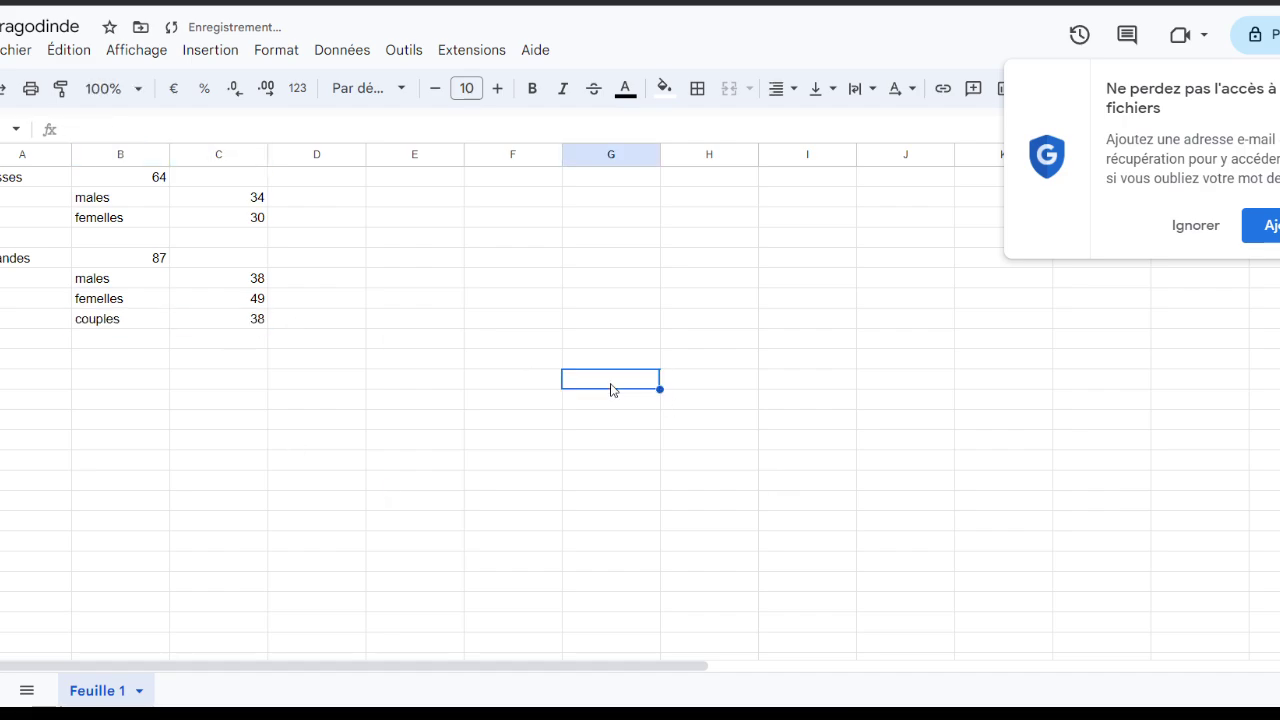
# Enter the formula =C3 in C4 as the number of rousses couples.
pyautogui.click(209, 239)
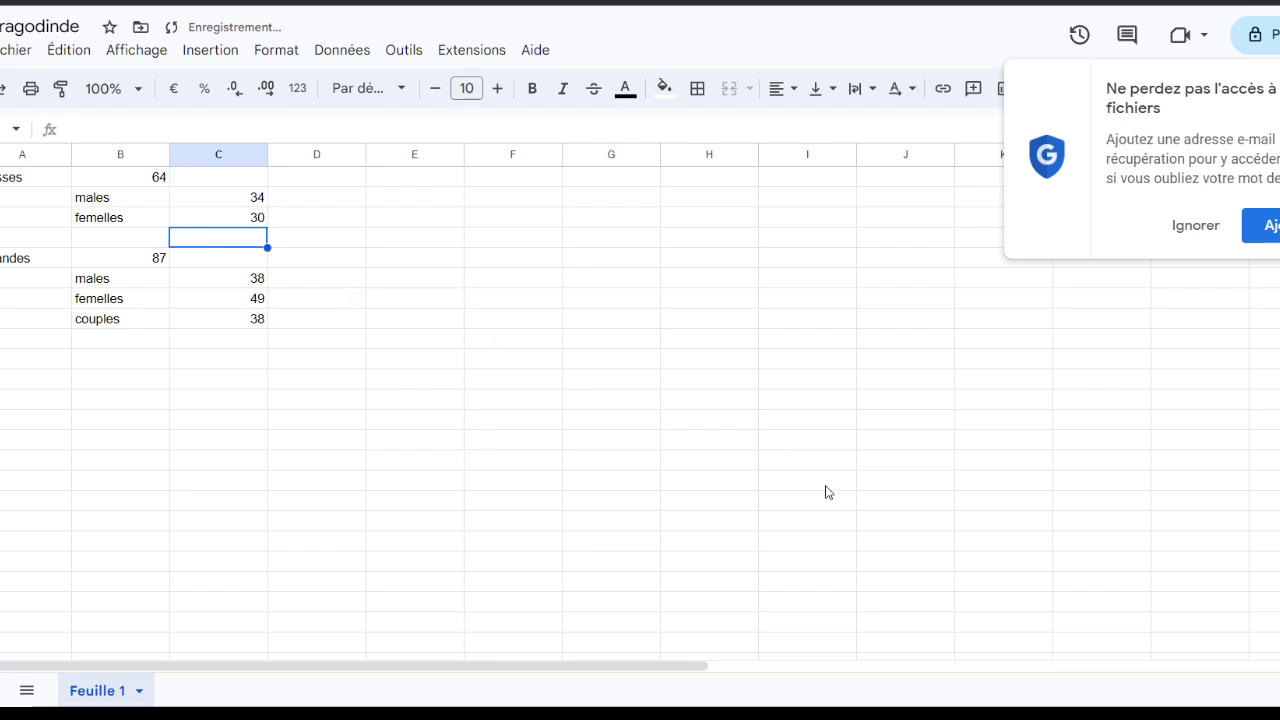
pyautogui.write('=')
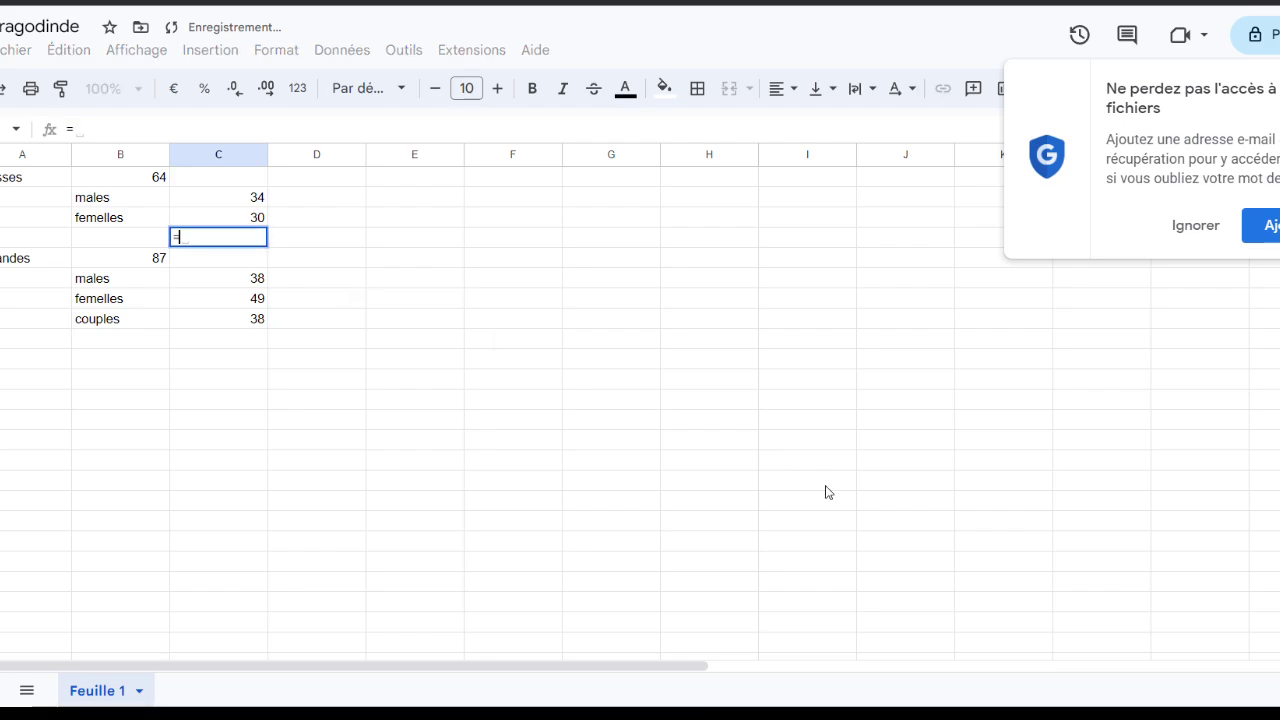
pyautogui.write('C3')
pyautogui.press('Return')
pyautogui.click(604, 382)
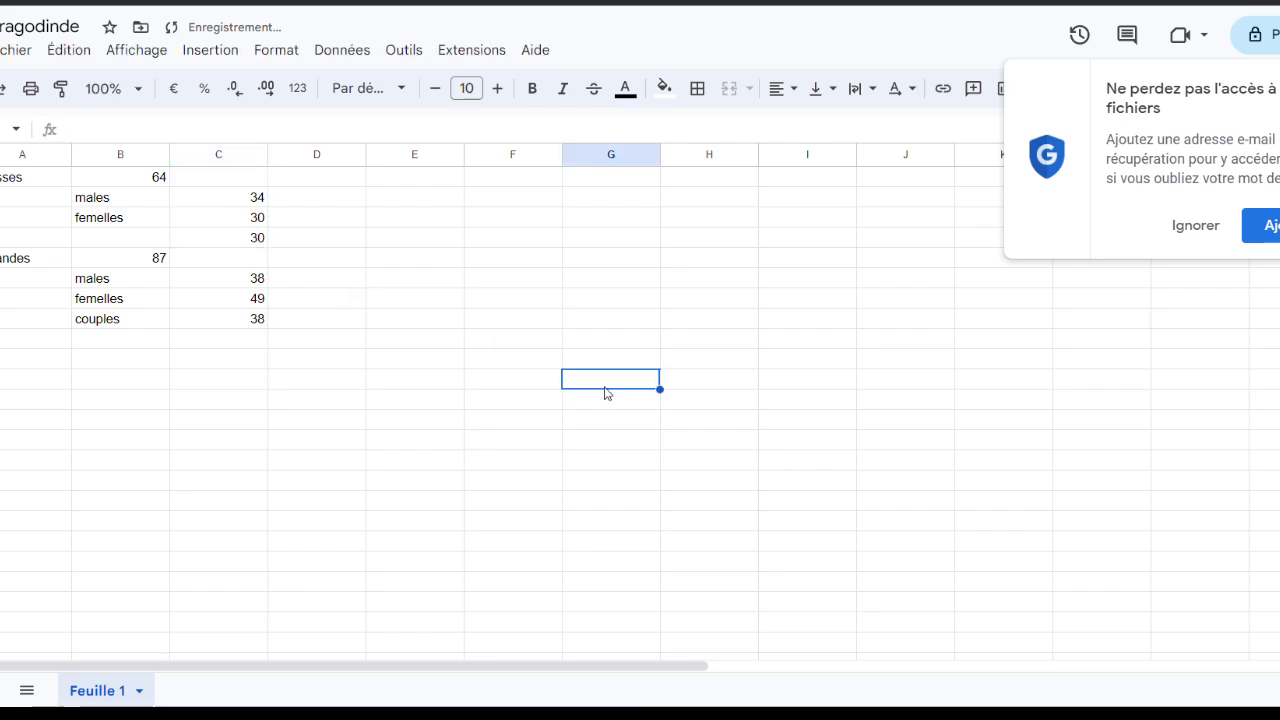
# Label the rousses couples row by entering couples in B4.
pyautogui.click(106, 237)
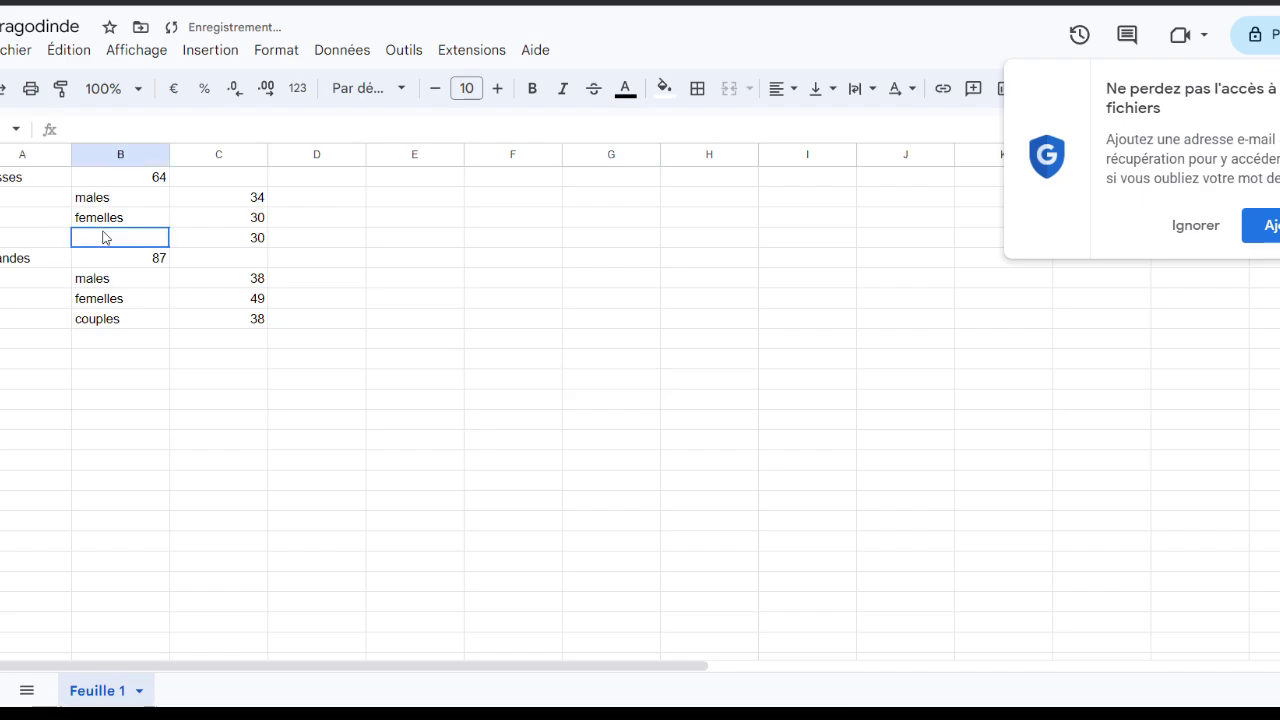
pyautogui.write('c')
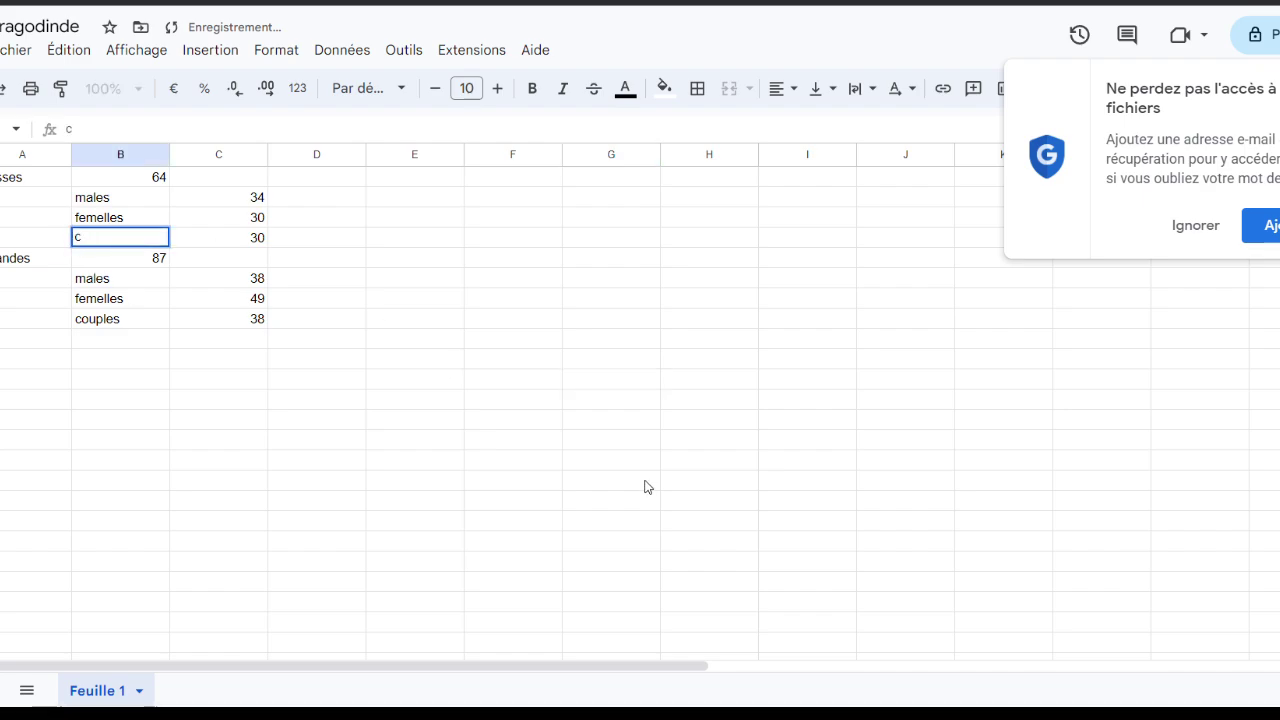
pyautogui.write('oupl')
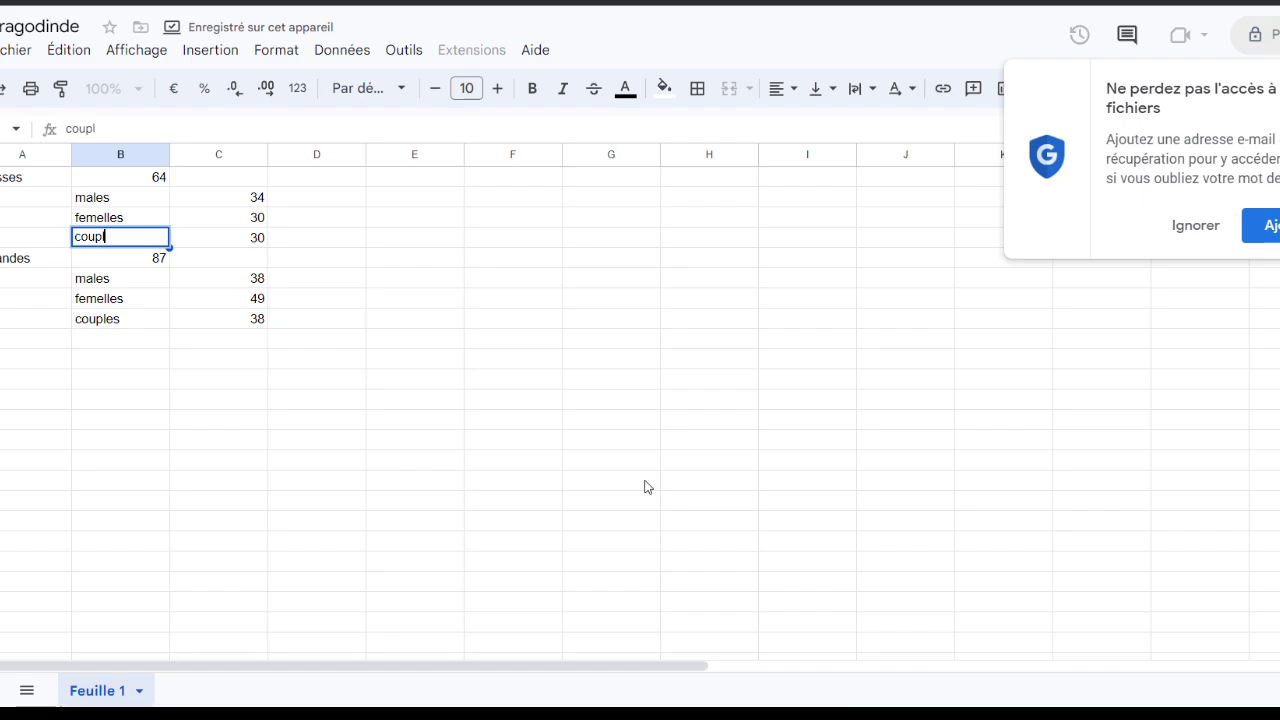
pyautogui.write('es')
pyautogui.click(377, 458)
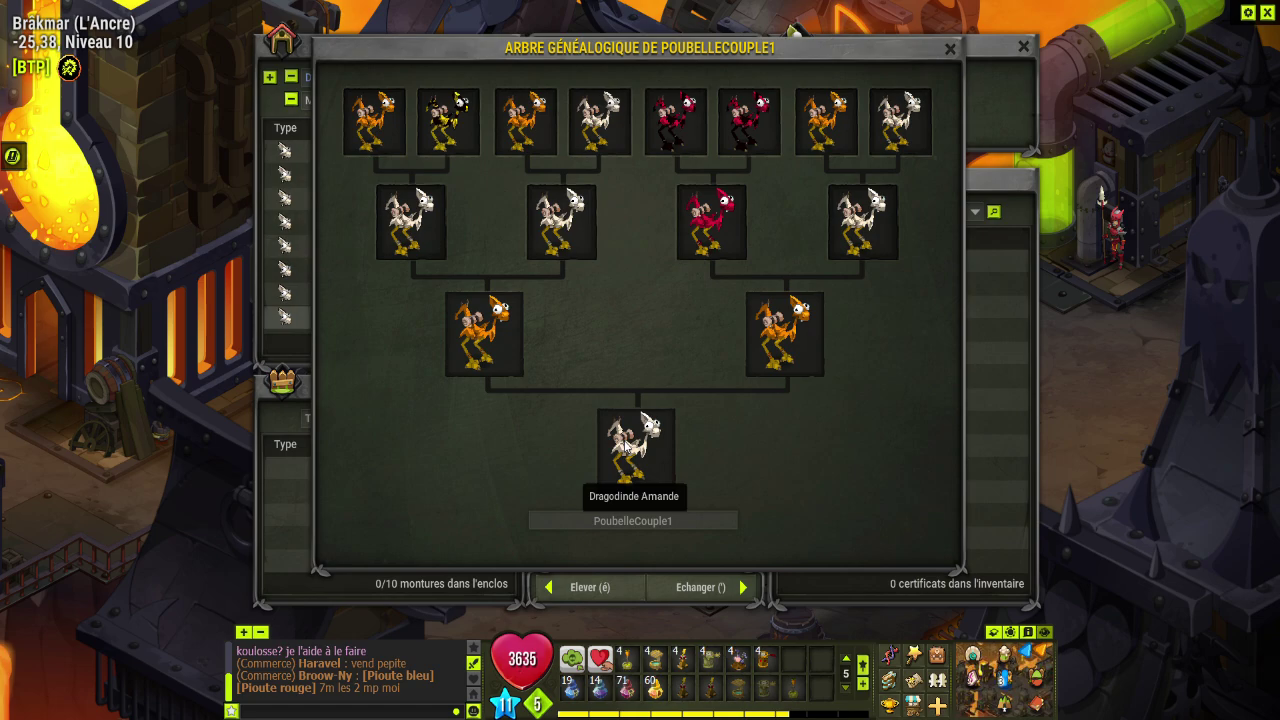
# In Dofus, close the family tree, remove the Dragodinde Amande filter and set the stable's remaining filter to Tous types.
pyautogui.click(951, 51)
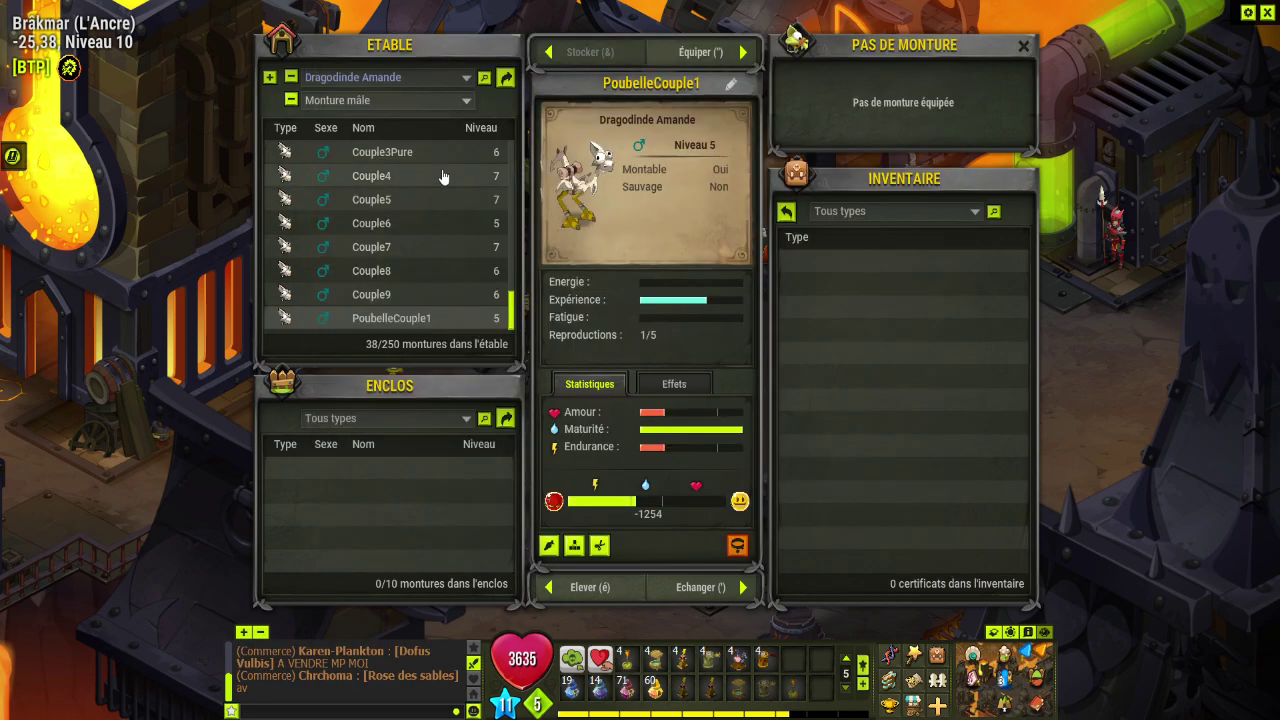
pyautogui.click(388, 104)
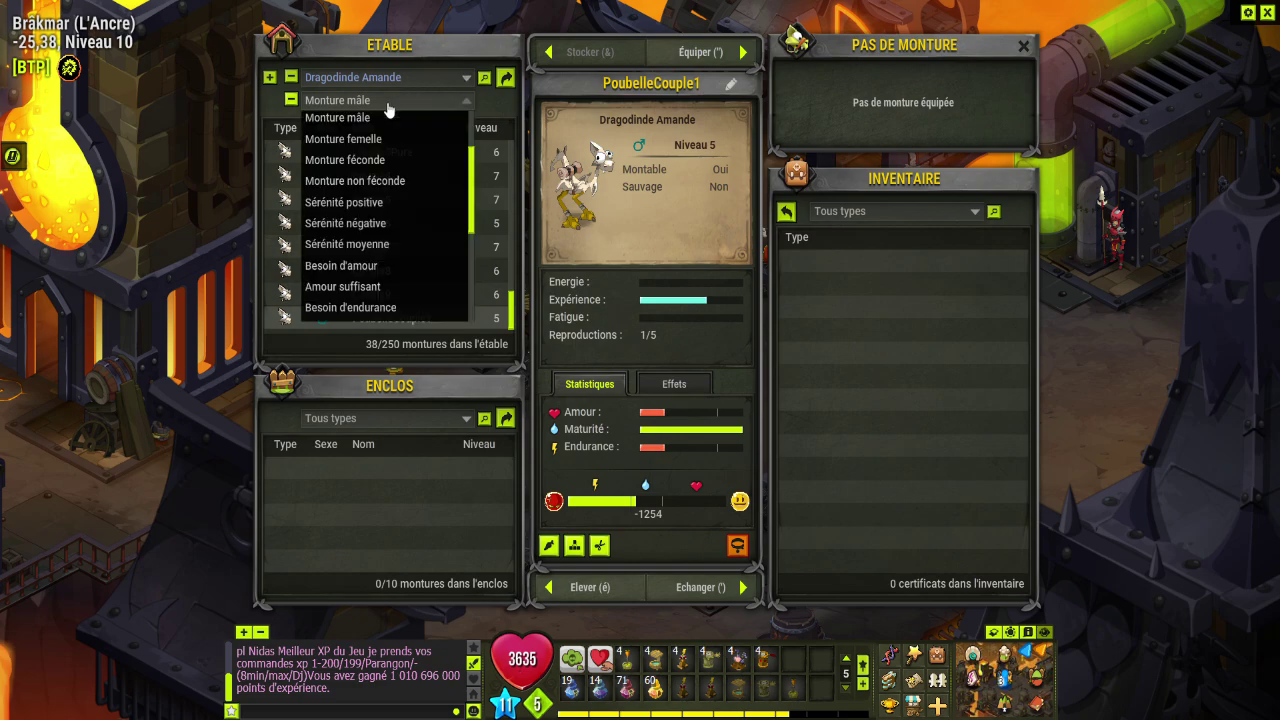
pyautogui.click(290, 76)
pyautogui.click(340, 77)
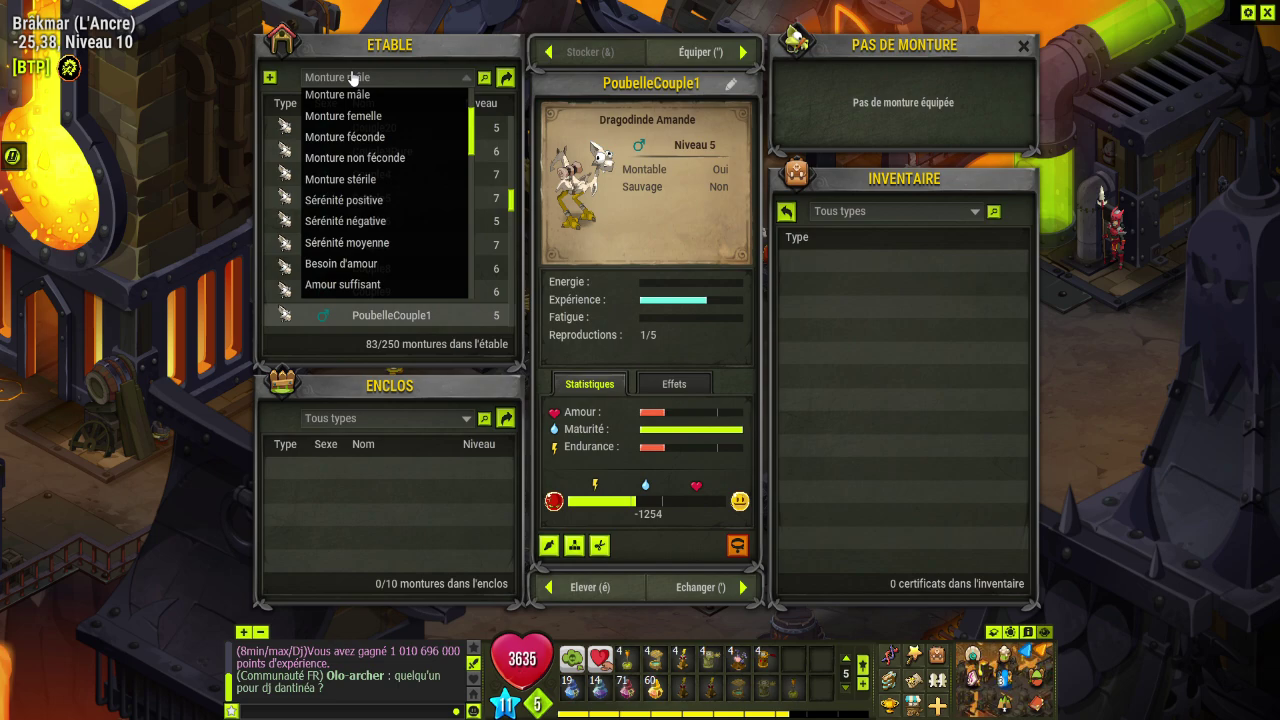
pyautogui.click(468, 122)
pyautogui.click(452, 80)
pyautogui.scroll(5, 470, 130)
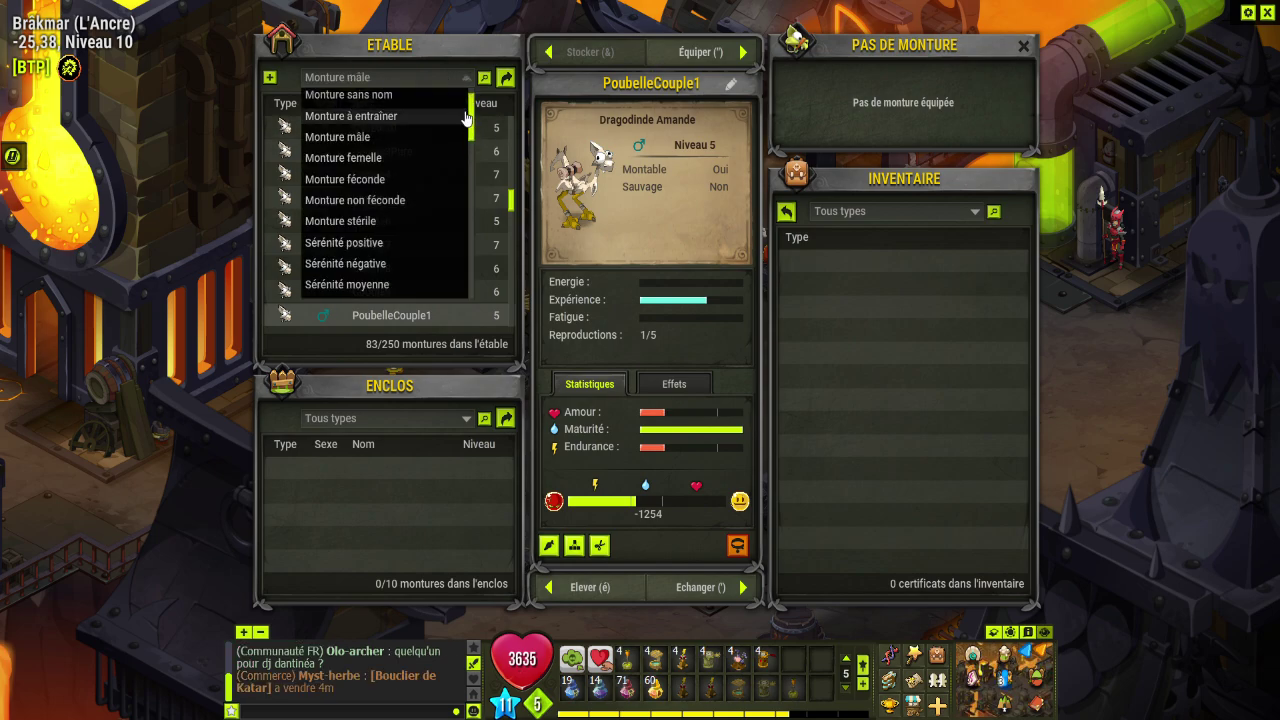
pyautogui.click(340, 95)
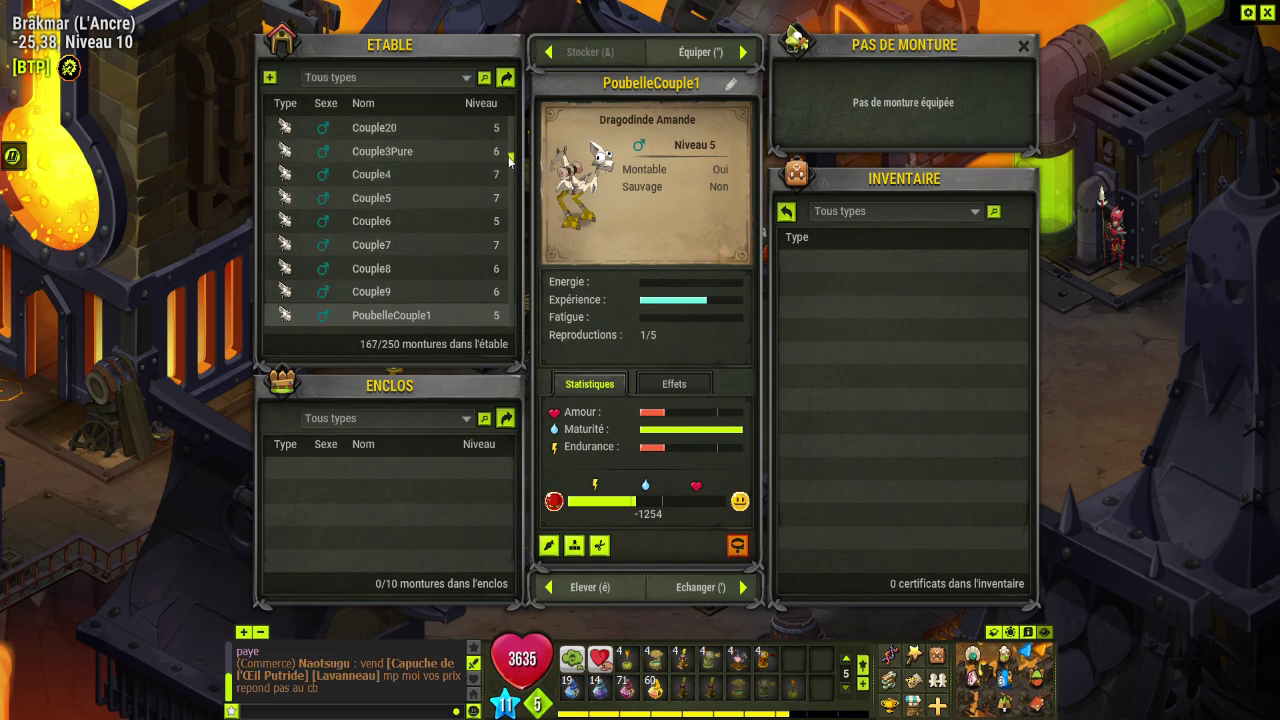
# View the family tree of the female Dragodinde Rousse named PoubelleCouple1, and close it.
pyautogui.moveTo(511, 162); pyautogui.dragTo(515, 330)
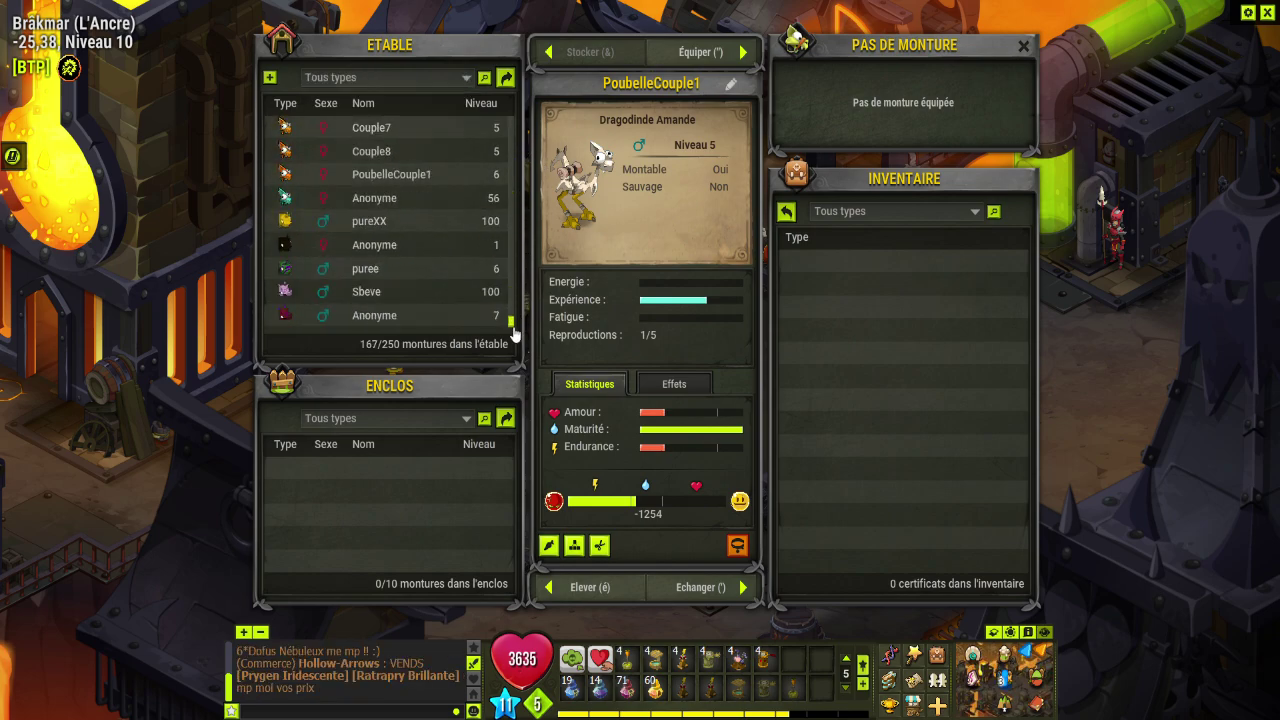
pyautogui.click(410, 174)
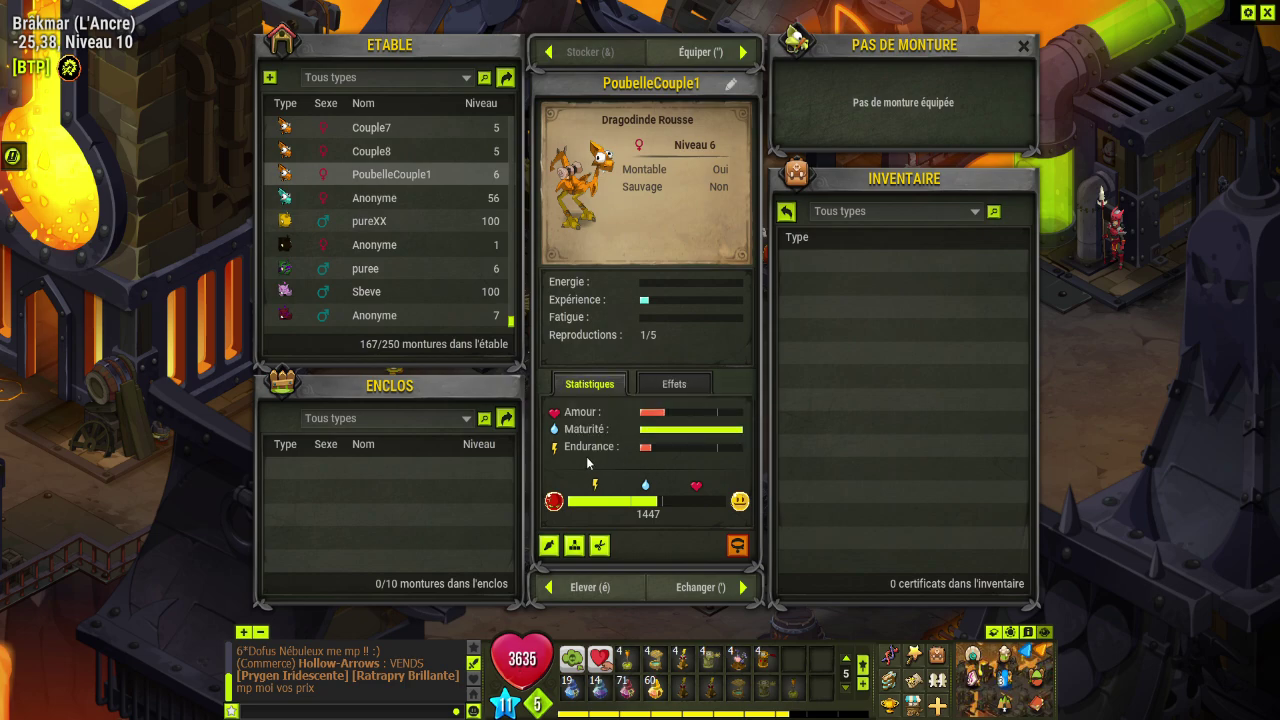
pyautogui.click(578, 544)
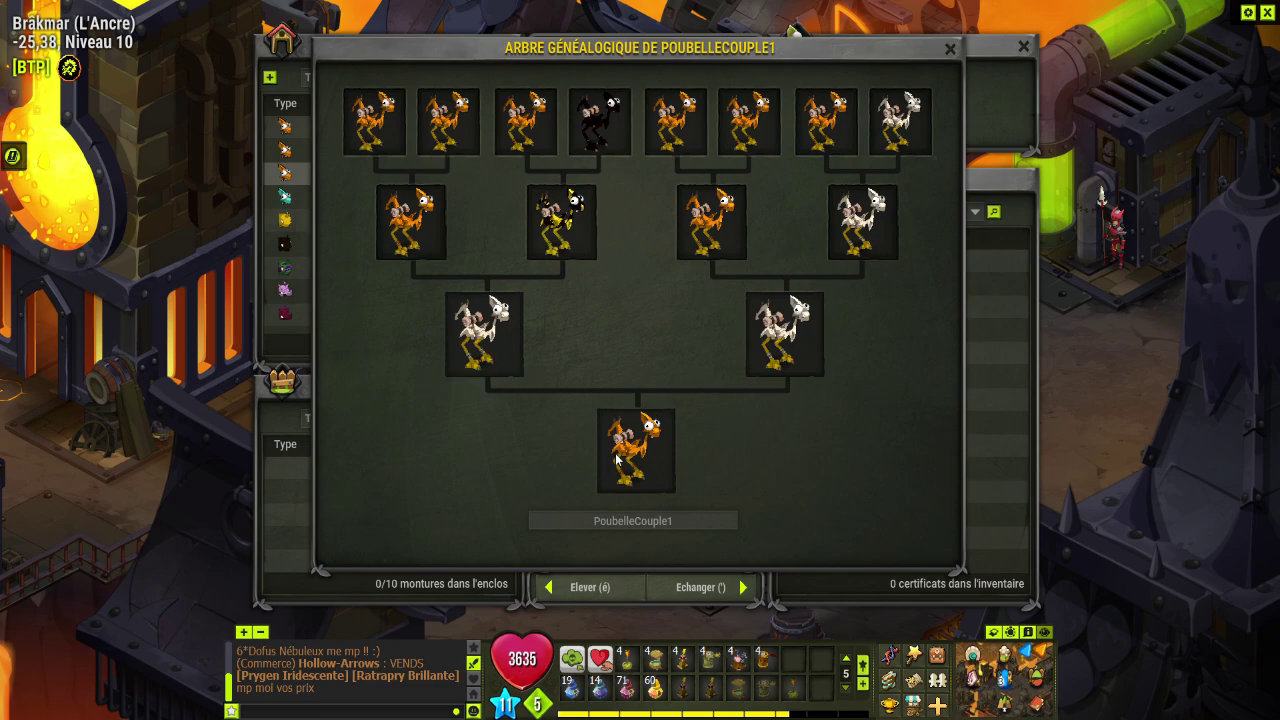
pyautogui.click(950, 48)
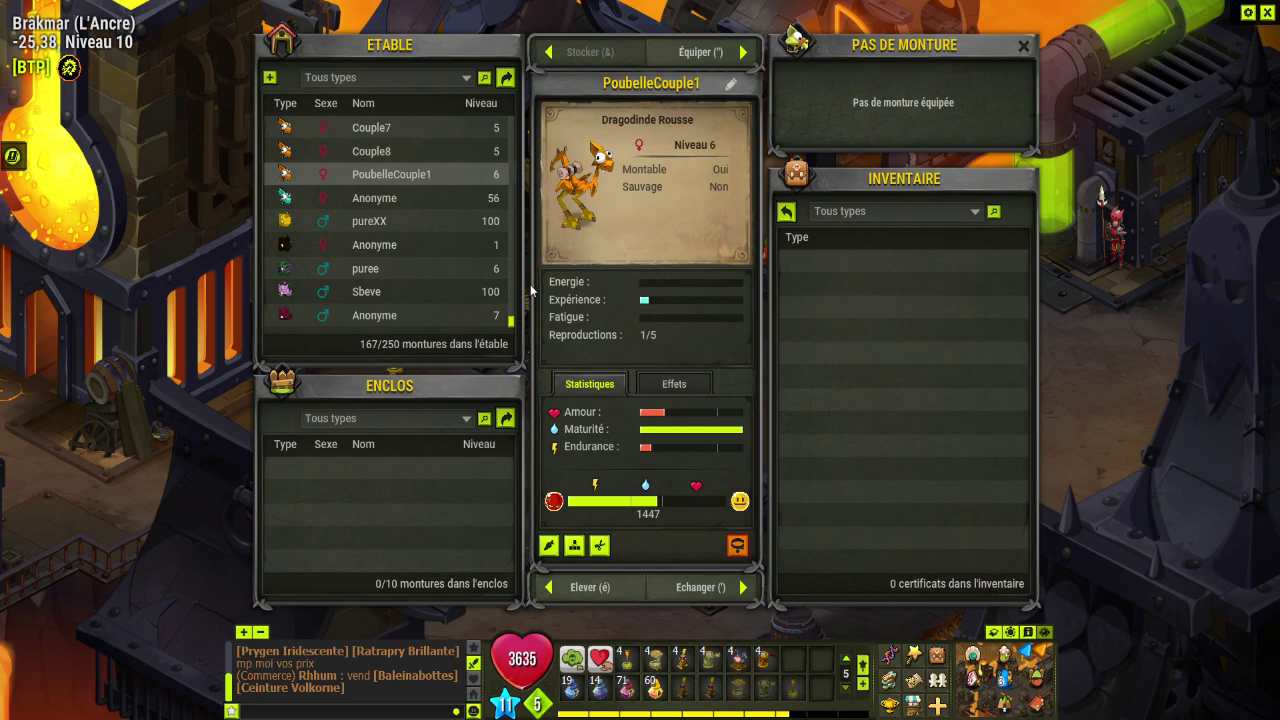
# Examine the statistics and reproductions of the Dragodinde Amande mounts one by one, starting from the first mount in the stable list.
pyautogui.moveTo(511, 321); pyautogui.dragTo(538, 128)
pyautogui.click(428, 127)
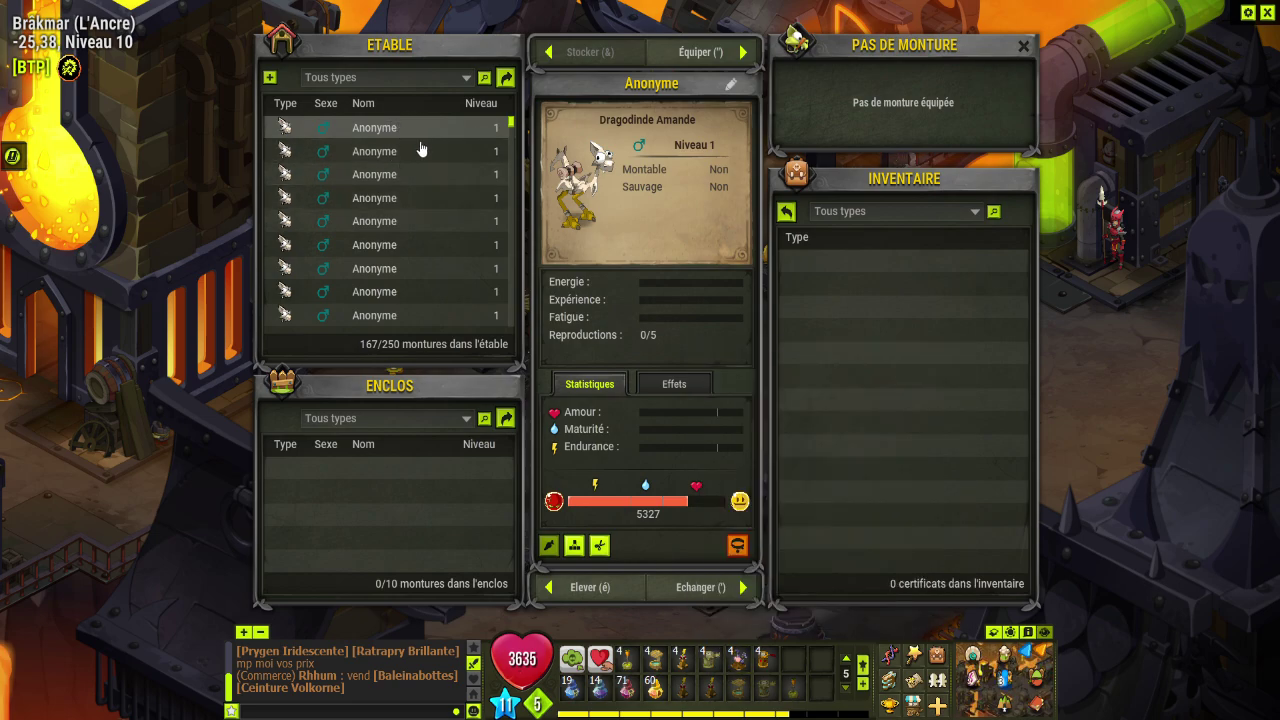
pyautogui.press('Down')
pyautogui.press('Down')
pyautogui.press('Down')
pyautogui.press('Down')
pyautogui.press('Down')
pyautogui.press('Down')
pyautogui.press('Down')
pyautogui.press('Down')
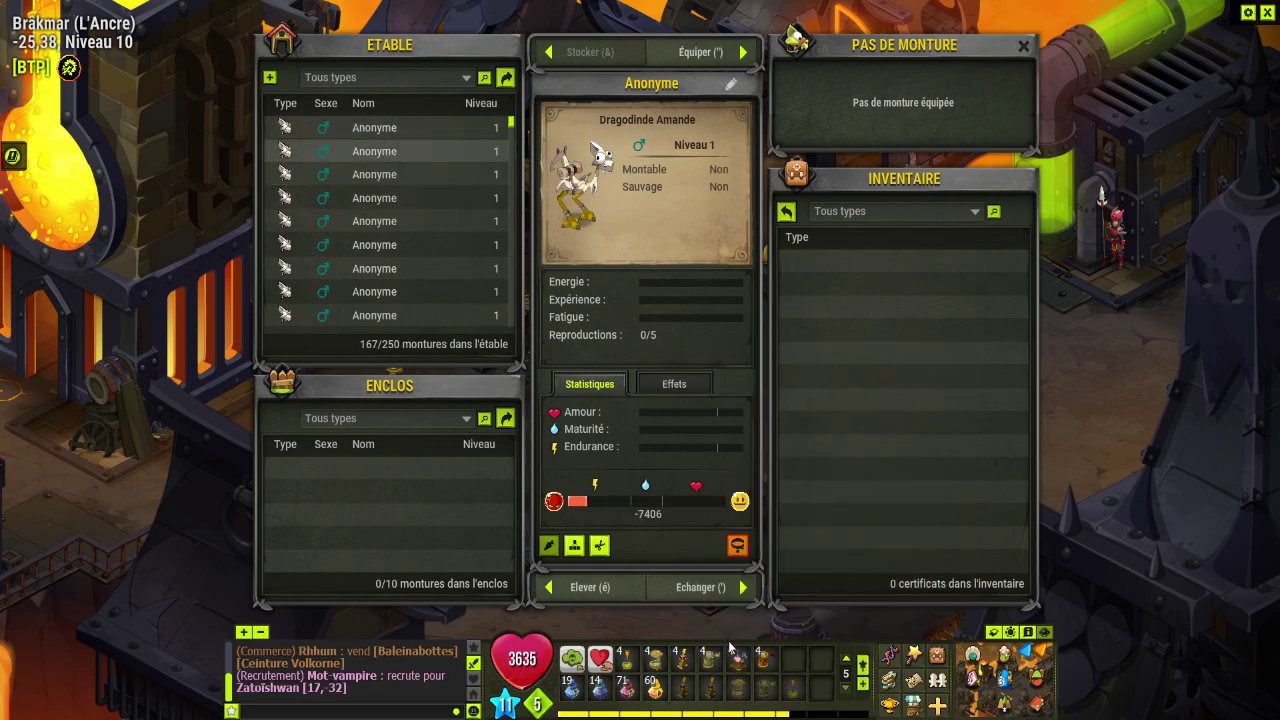
pyautogui.press('Down')
pyautogui.press('Down')
pyautogui.press('Down')
pyautogui.press('Down')
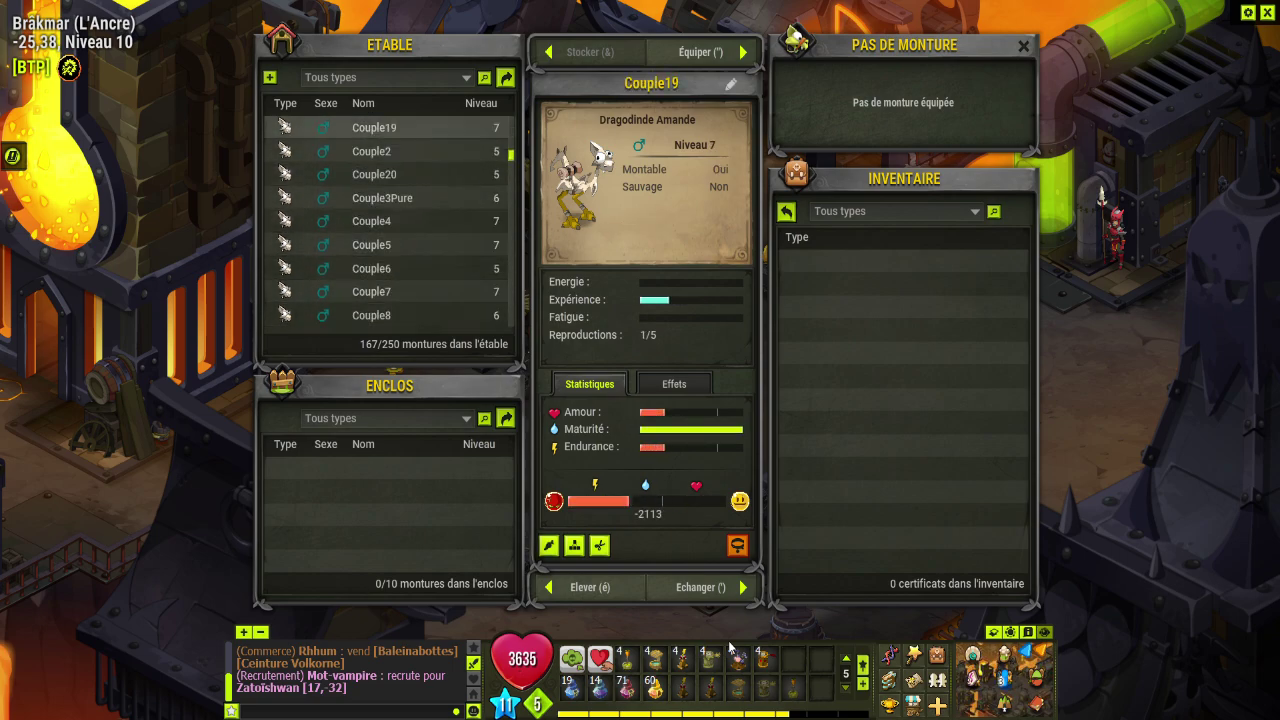
pyautogui.press('Up')
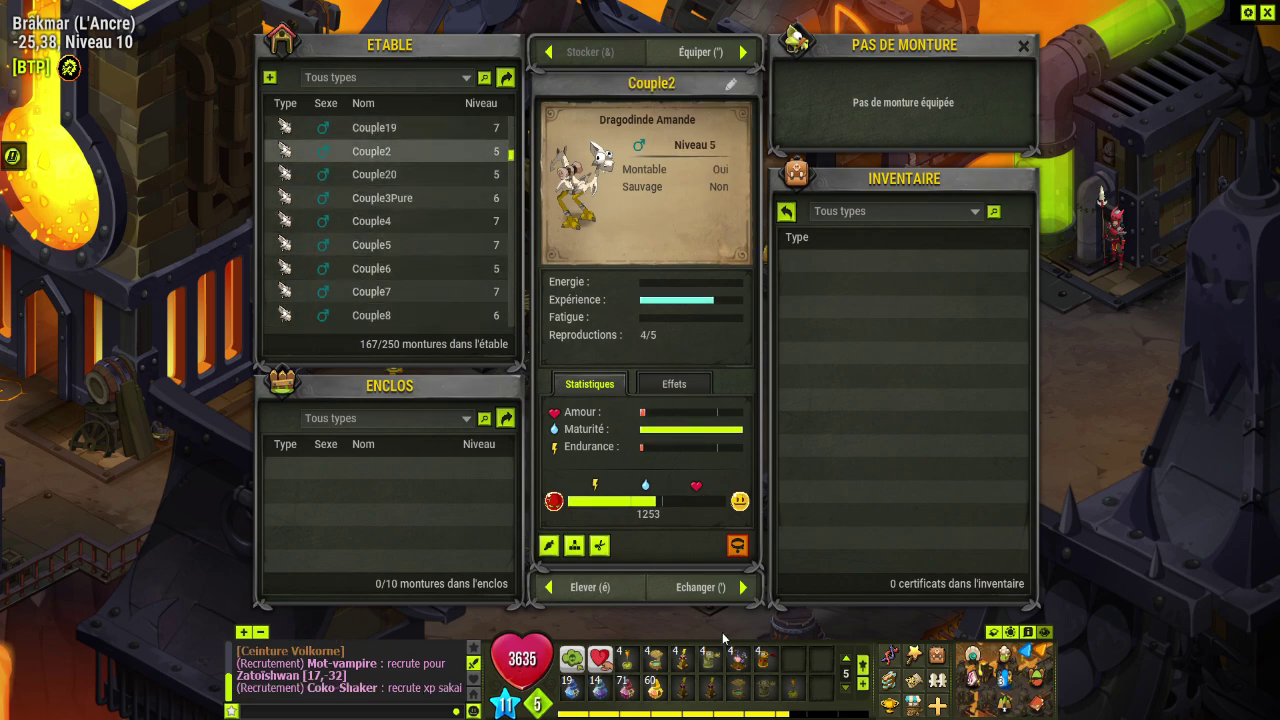
pyautogui.press('Down')
pyautogui.press('Down')
pyautogui.press('Down')
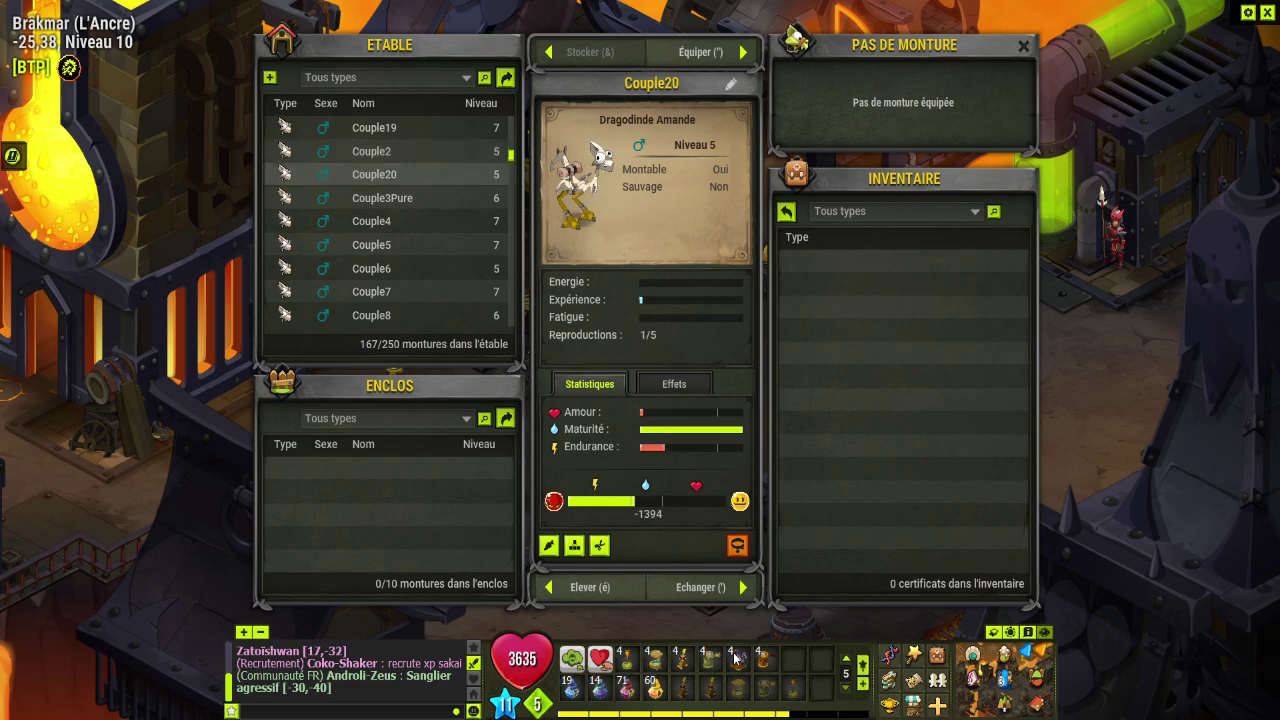
pyautogui.press('Down')
pyautogui.press('Down')
pyautogui.press('Down')
pyautogui.press('Down')
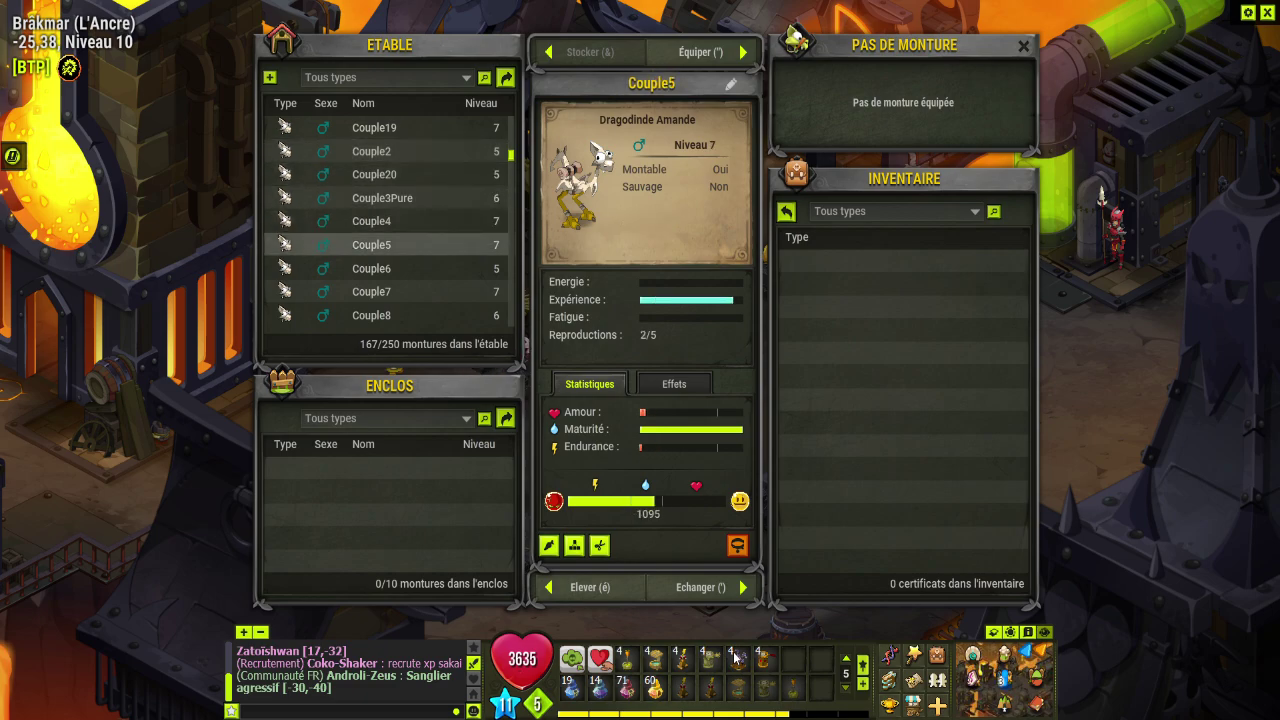
pyautogui.press('Down')
pyautogui.press('Down')
pyautogui.press('Down')
pyautogui.press('Down')
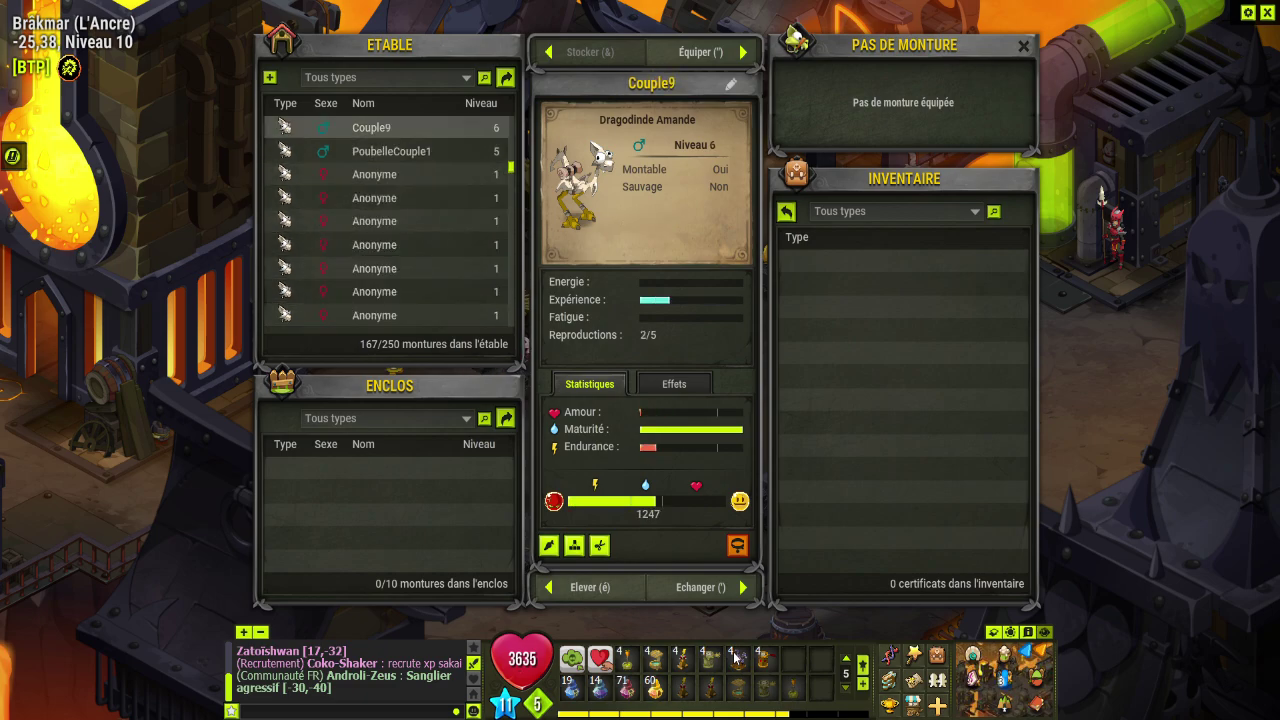
pyautogui.press('Down')
pyautogui.press('Down')
pyautogui.press('Down')
pyautogui.press('Down')
pyautogui.press('Down')
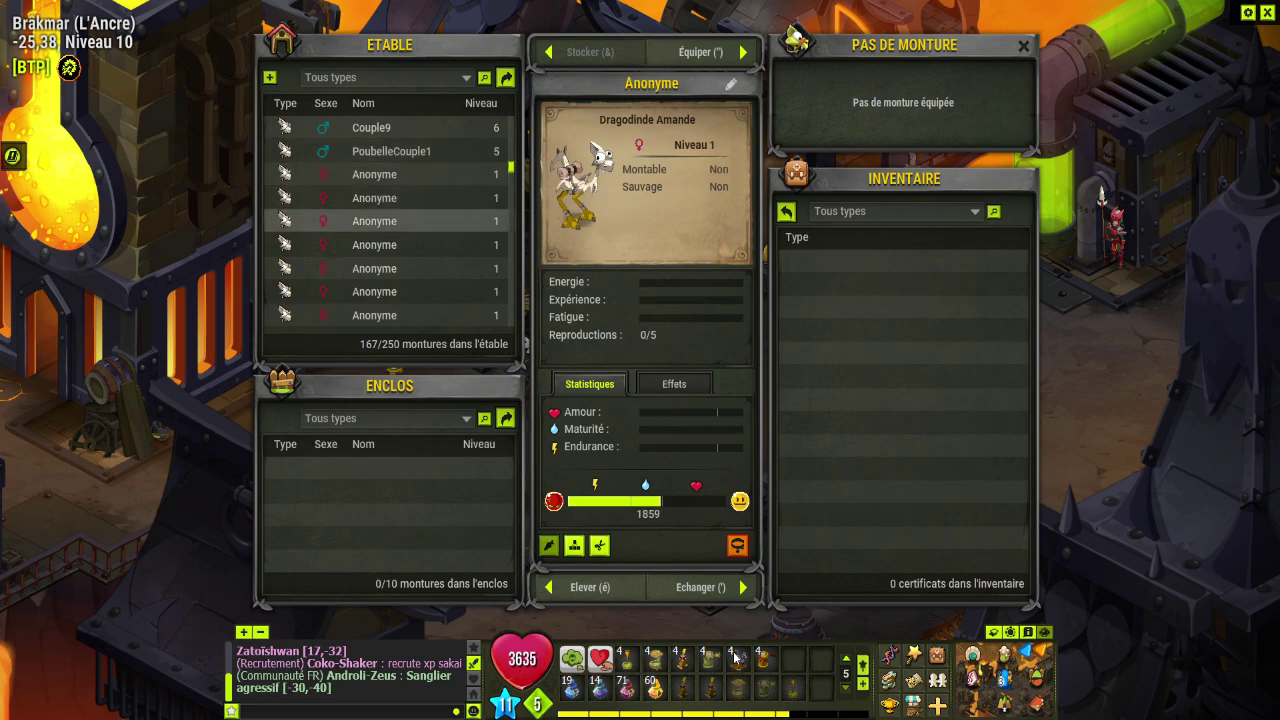
pyautogui.press('Down')
pyautogui.press('Down')
pyautogui.press('Down')
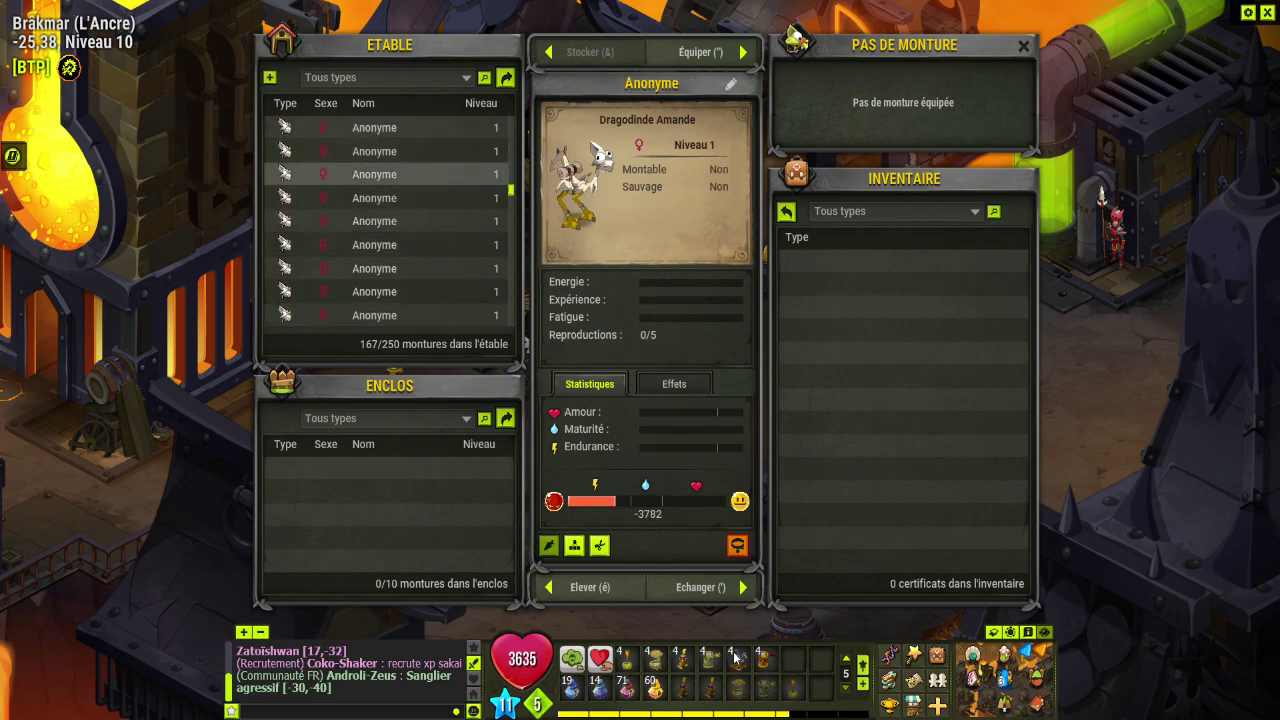